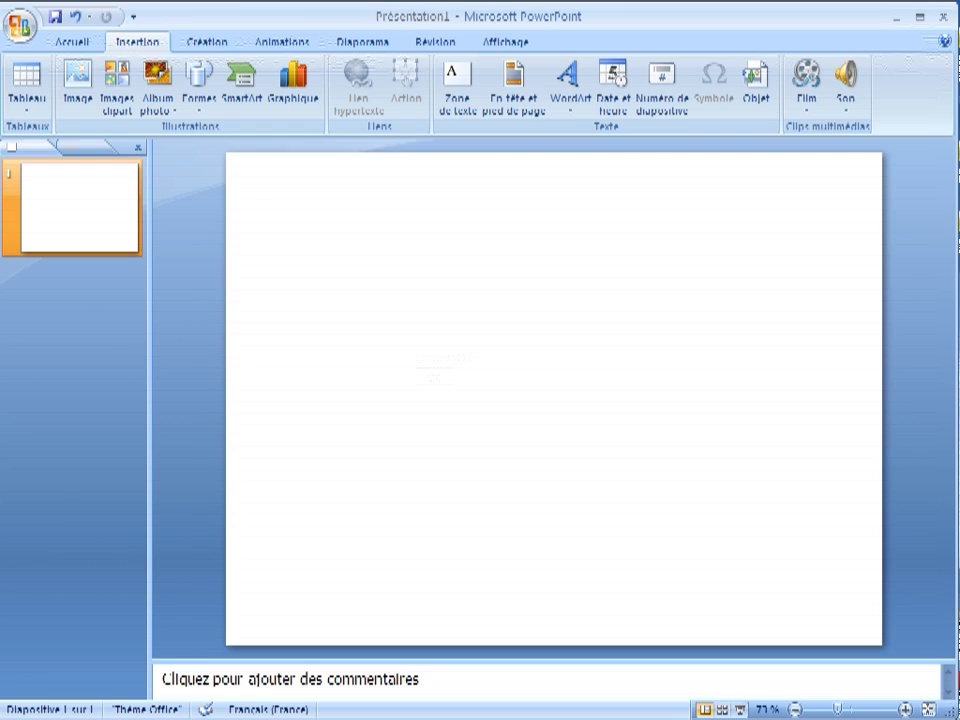
- Draw a wide rounded rectangle in the upper half of the blank slide
click(207, 112)
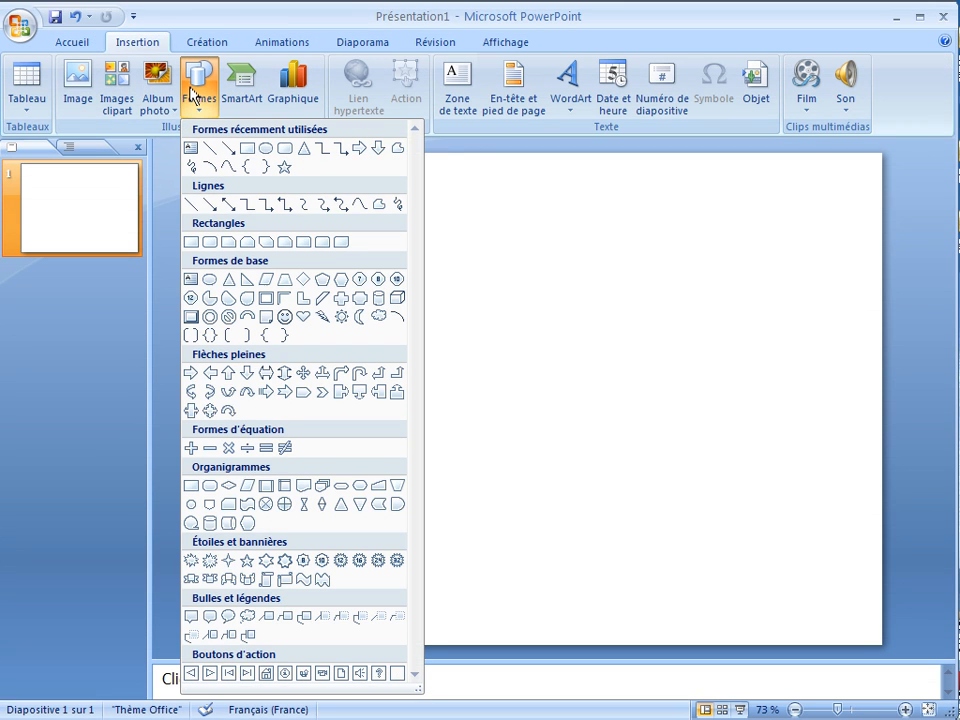
click(262, 166)
mouse_move(376, 248)
mouse_down()
mouse_move(551, 354)
mouse_move(616, 337)
mouse_up()
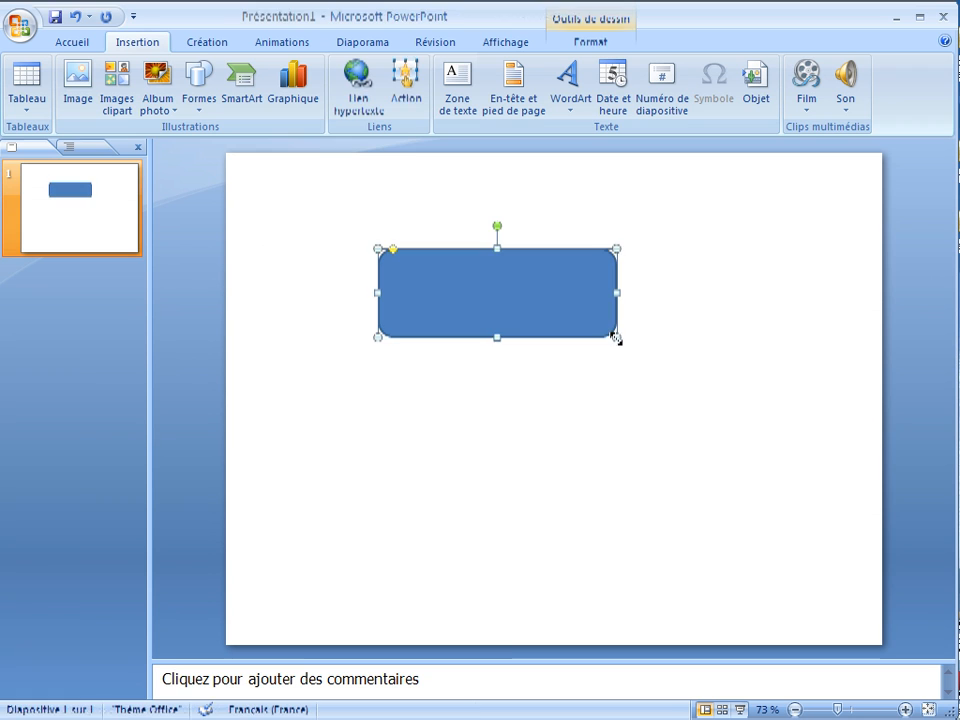
- Move the rounded rectangle toward the slide's left side and give it a linear gradient fill oriented at 270°
right_click(479, 307)
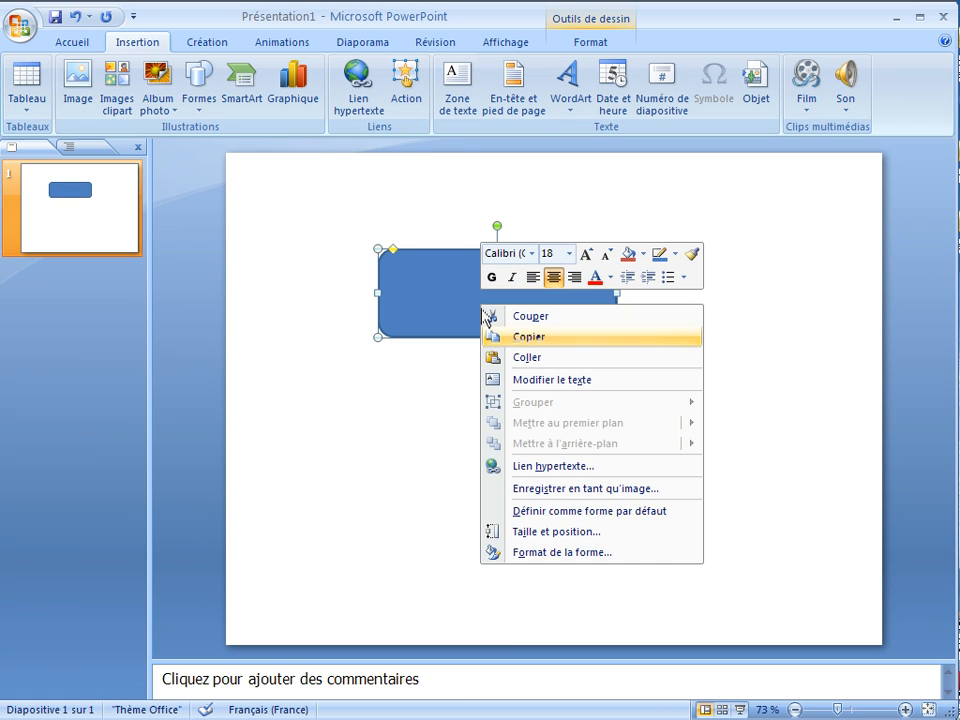
click(576, 553)
drag(481, 155, 744, 152)
drag(497, 272, 364, 299)
click(659, 248)
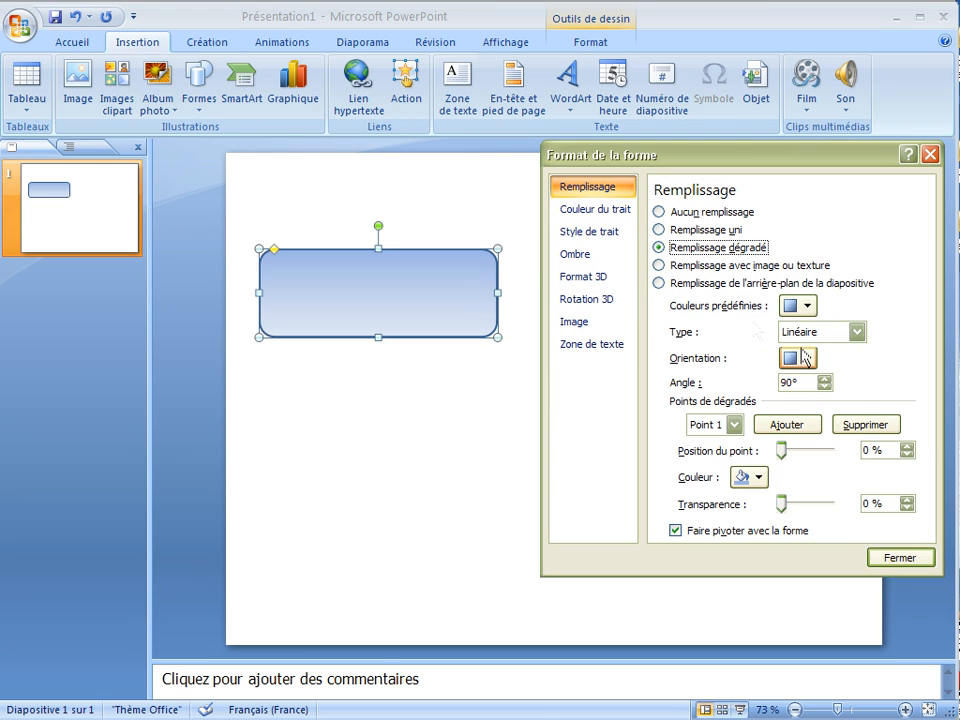
click(807, 358)
click(841, 437)
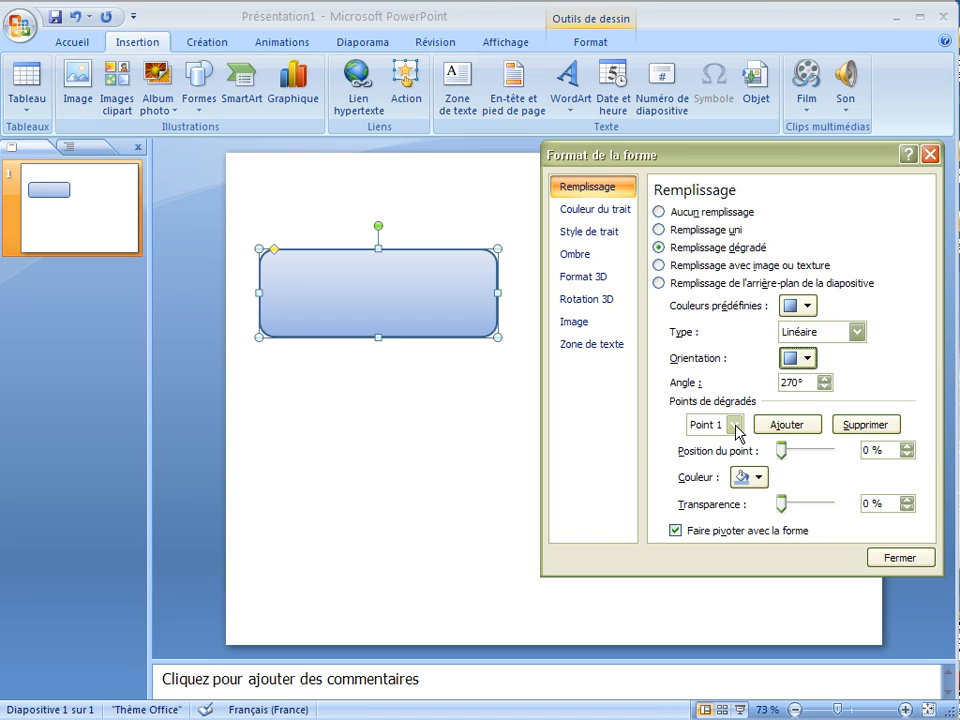
- Colour the gradient's first stop dark olive green and delete its middle stop
click(750, 477)
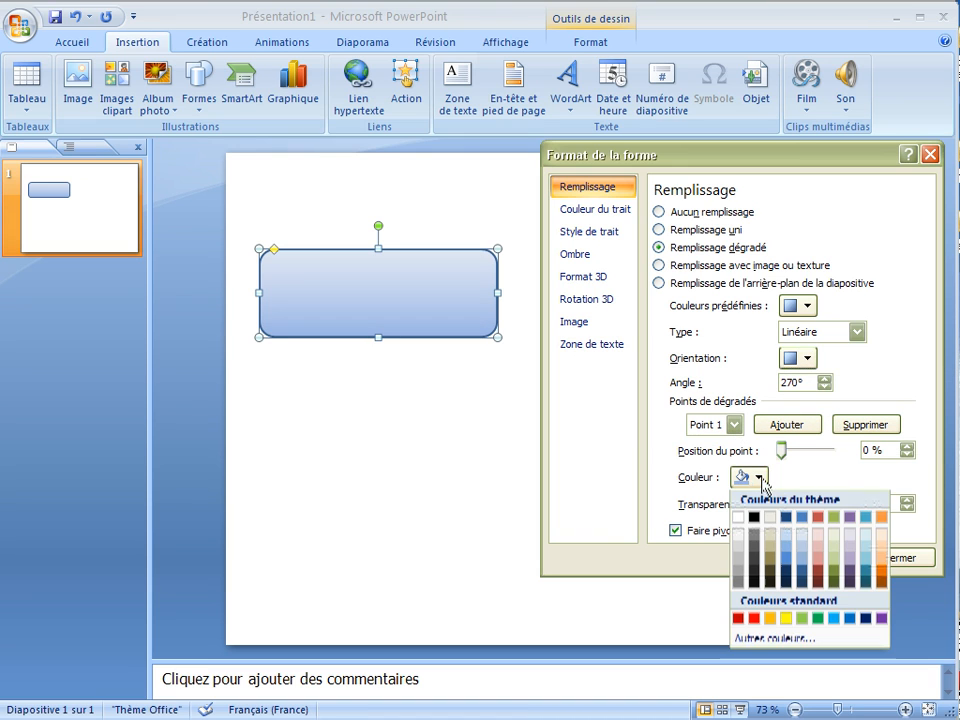
click(835, 571)
click(733, 425)
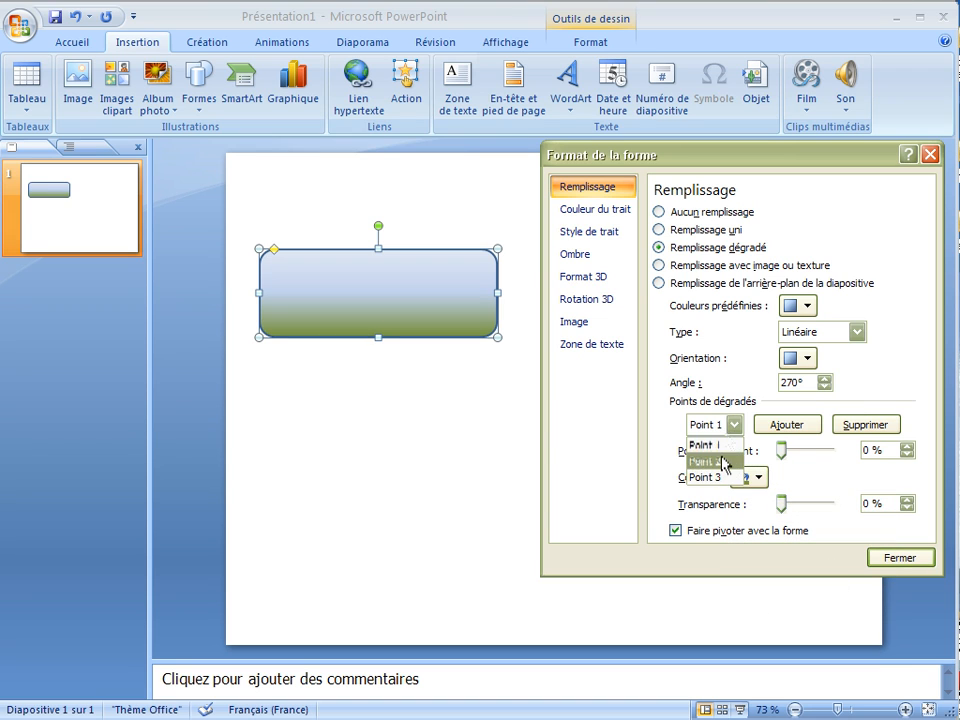
click(729, 457)
click(857, 425)
- Colour the gradient's remaining stop, at 100 %, light olive green
click(733, 425)
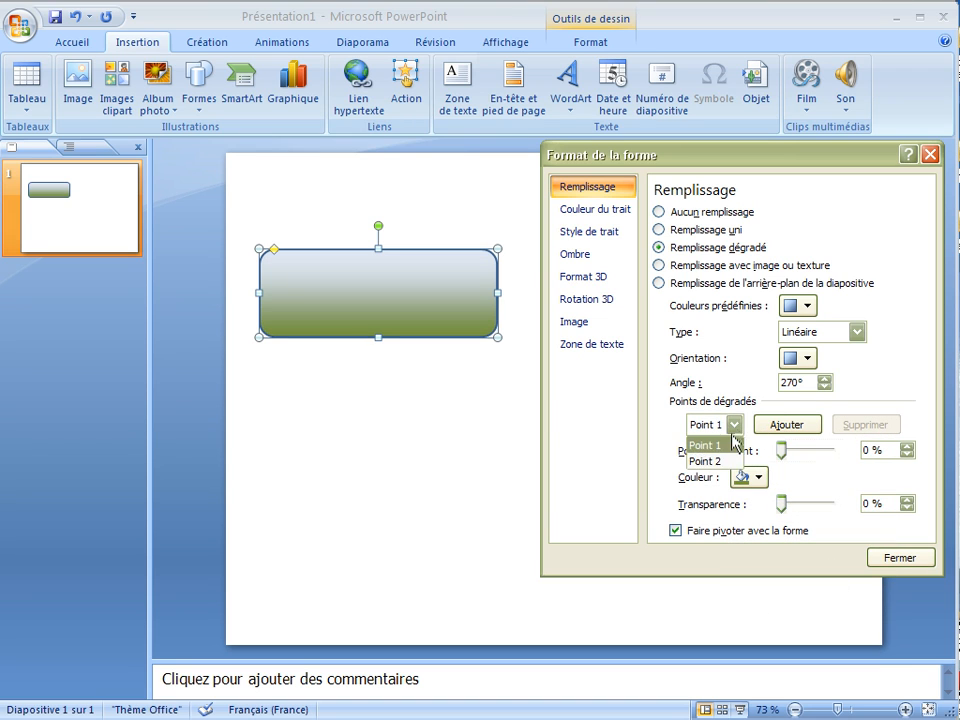
click(729, 458)
click(758, 477)
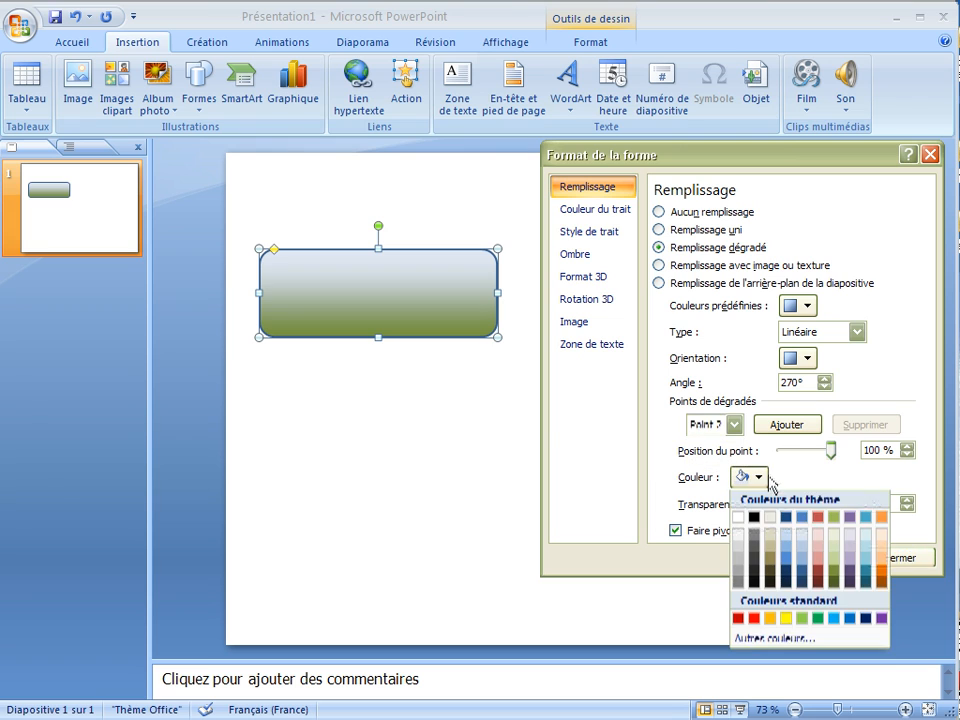
click(836, 537)
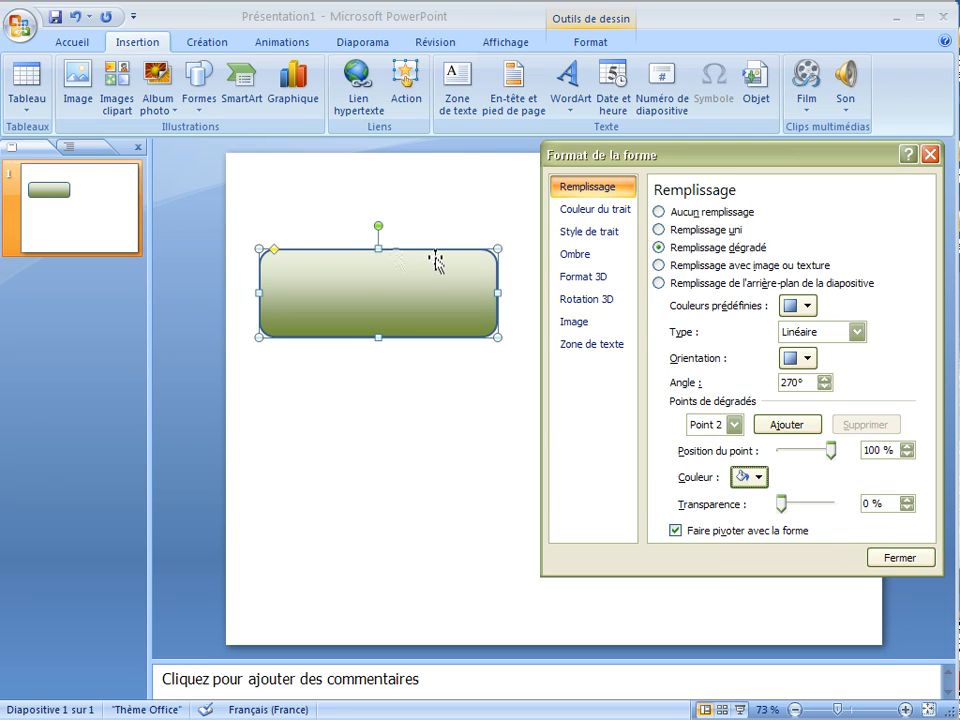
- Remove the rectangle's outline and apply the first preset top bevel with a width of 12.5 pt
click(606, 210)
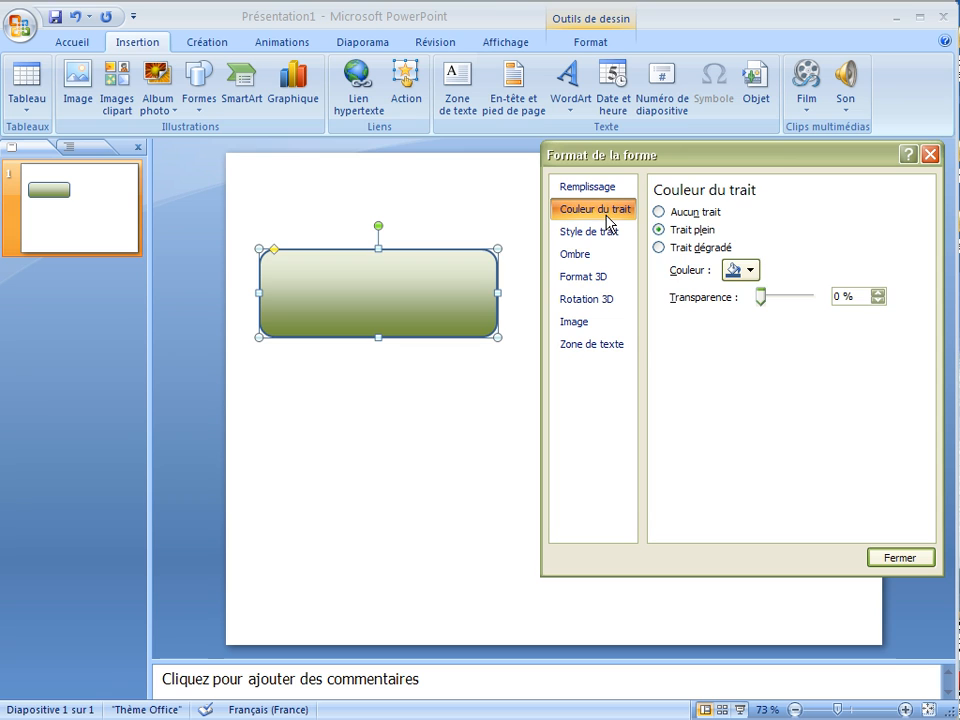
click(664, 213)
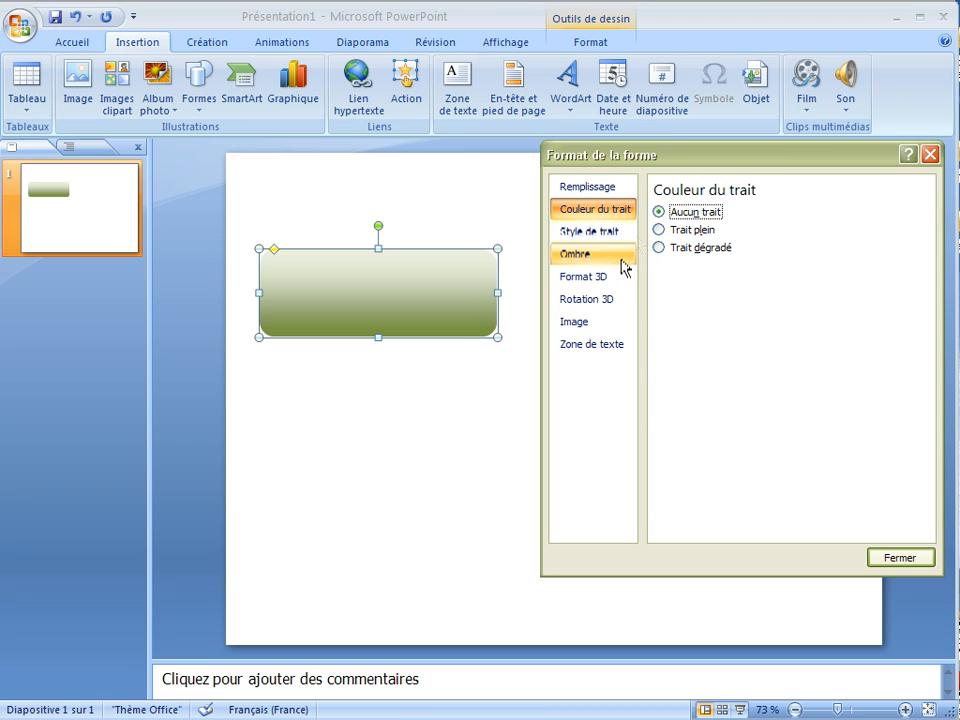
click(614, 283)
click(740, 247)
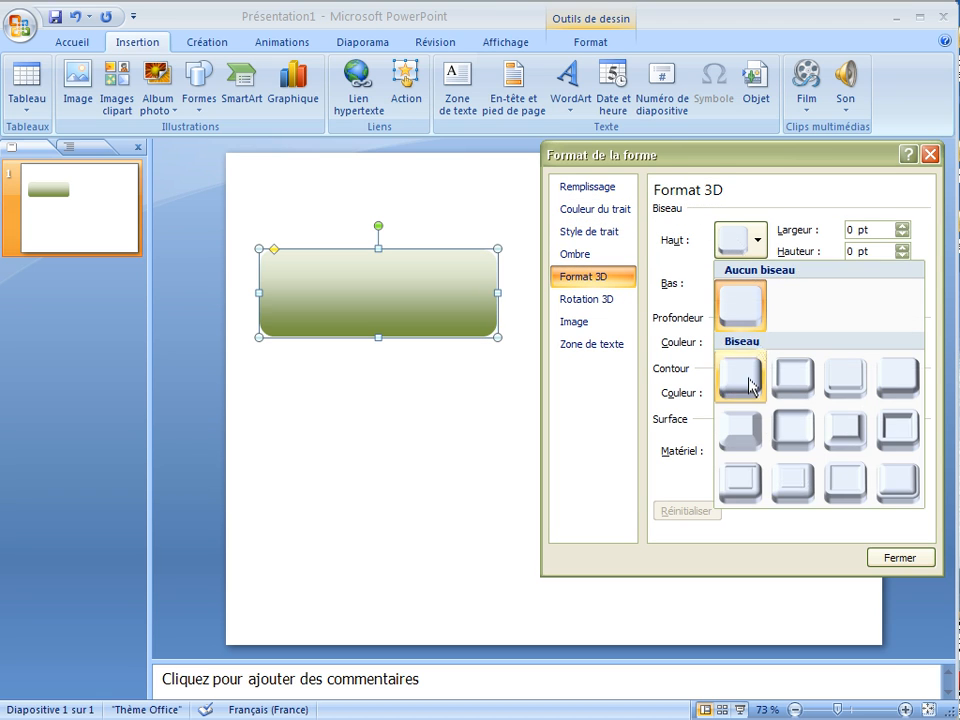
click(742, 378)
click(903, 229)
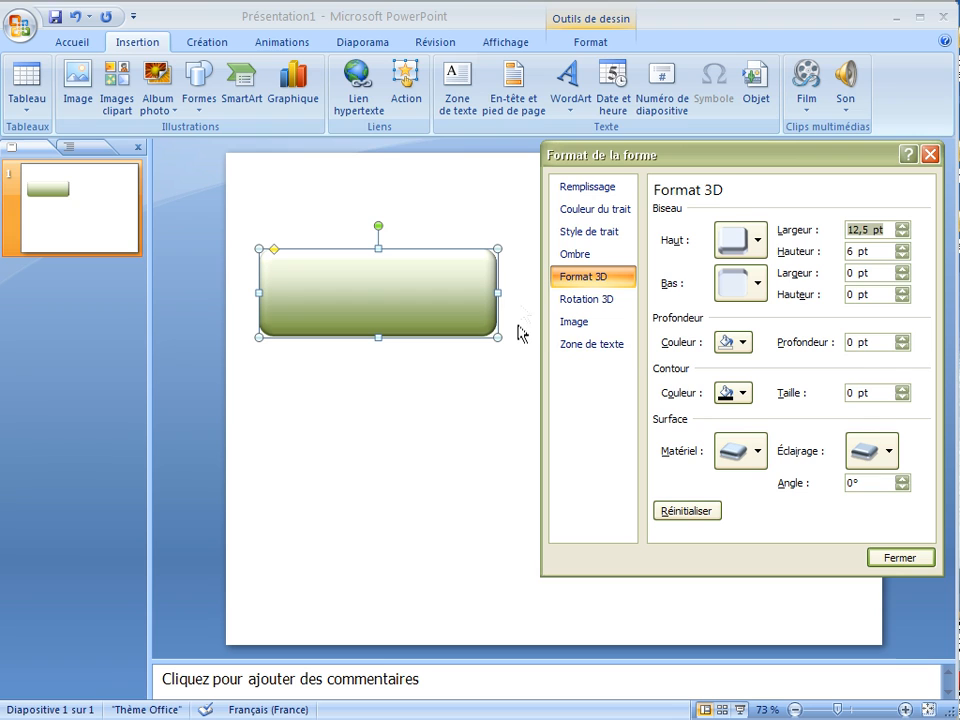
click(899, 561)
click(545, 290)
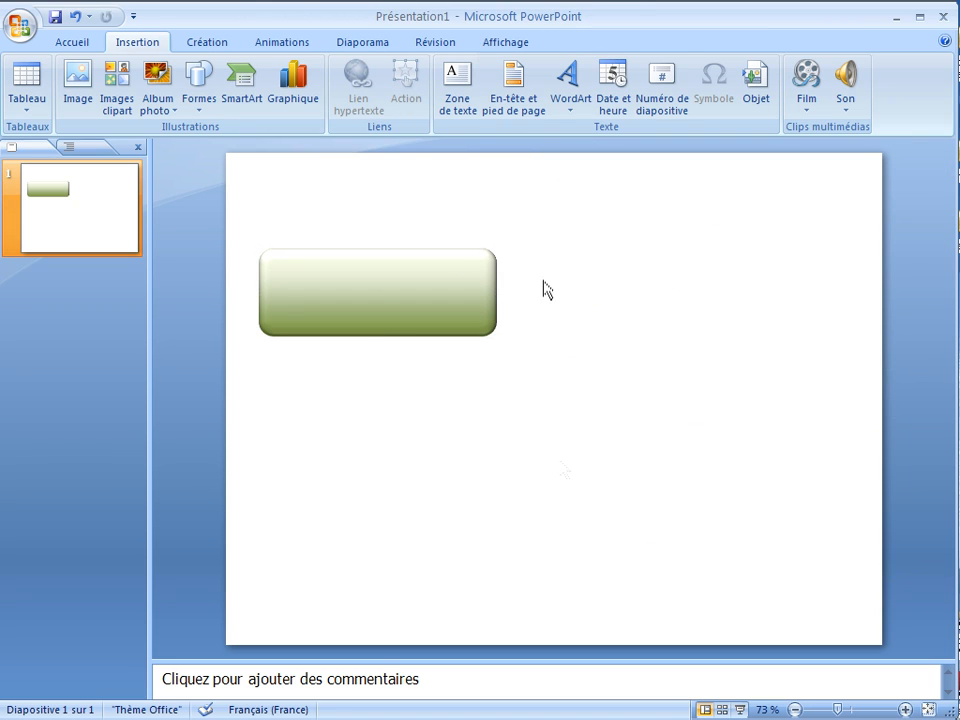
- Save the green shape as a PNG image named Bouton Perso in the Bouton Perso folder
click(381, 288)
right_click(383, 291)
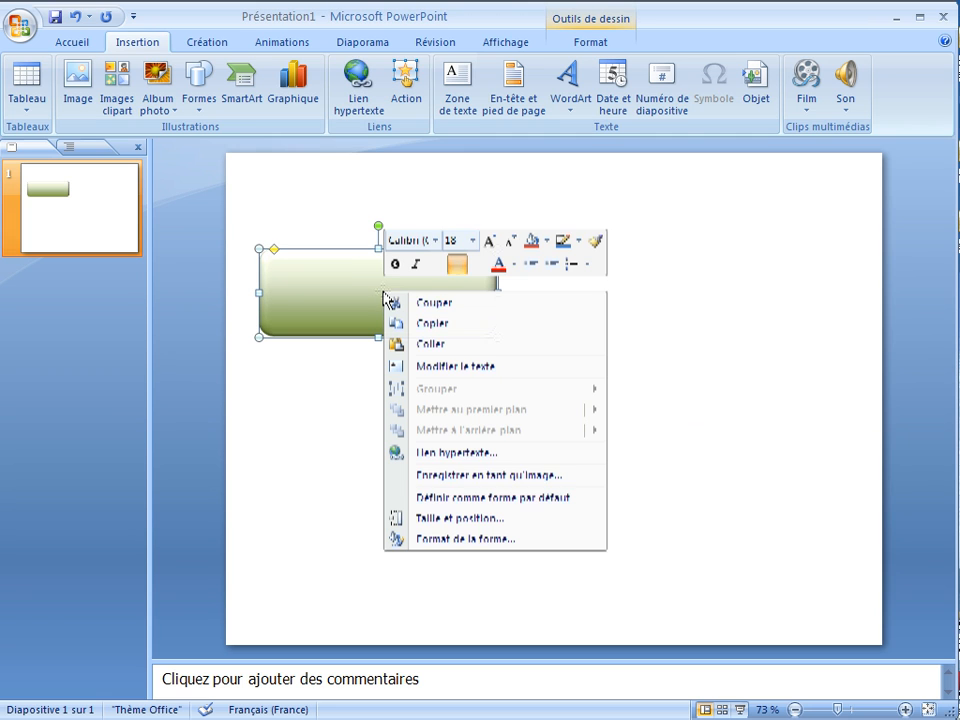
click(481, 476)
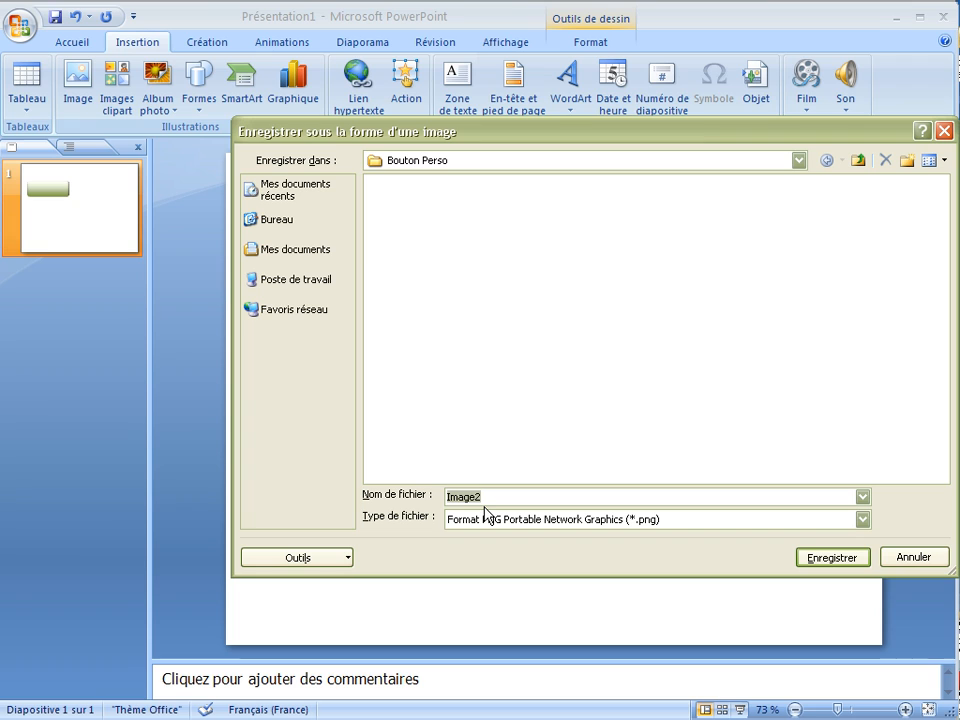
text(b)
text(outon Persv)
click(831, 560)
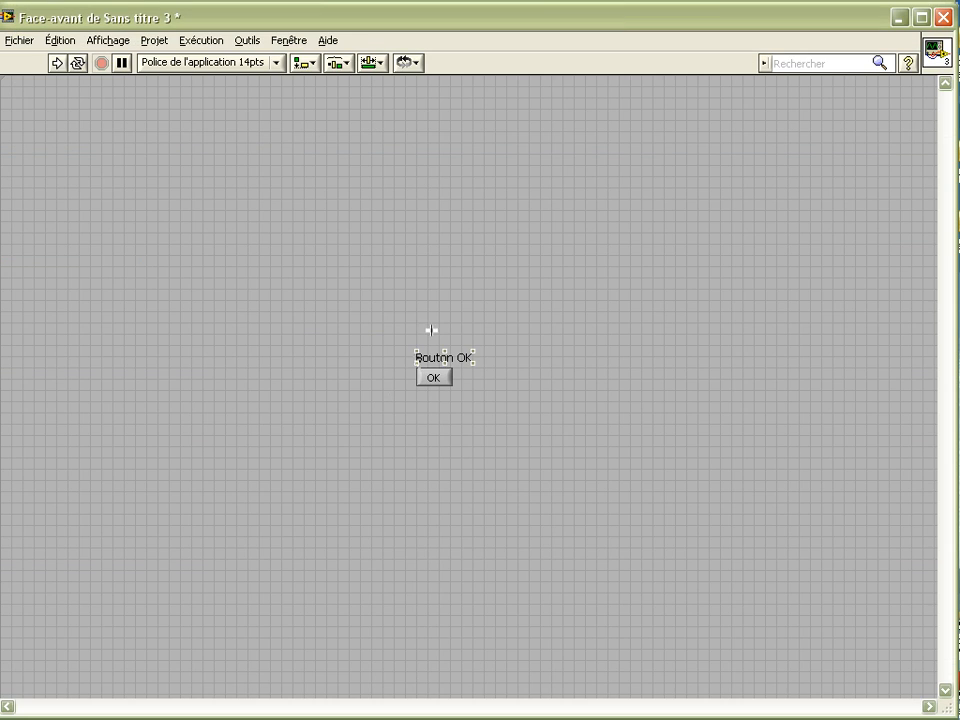
- Switch to the LabVIEW front panel, open the OK button for customization, and enlarge it near the middle of the editor
right_click(434, 376)
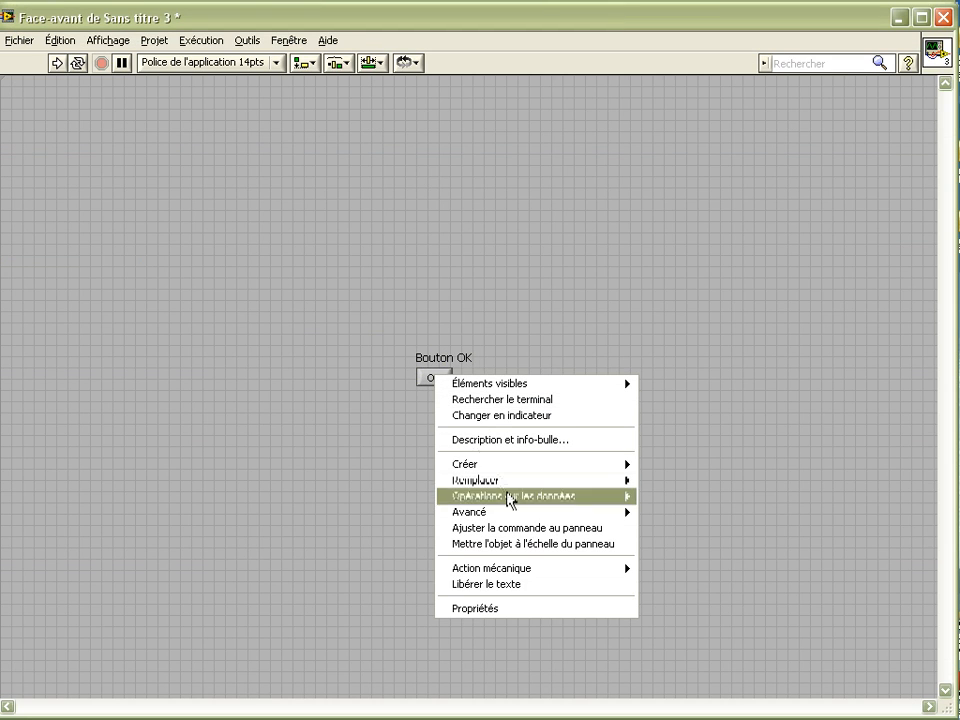
mouse_move(510, 514)
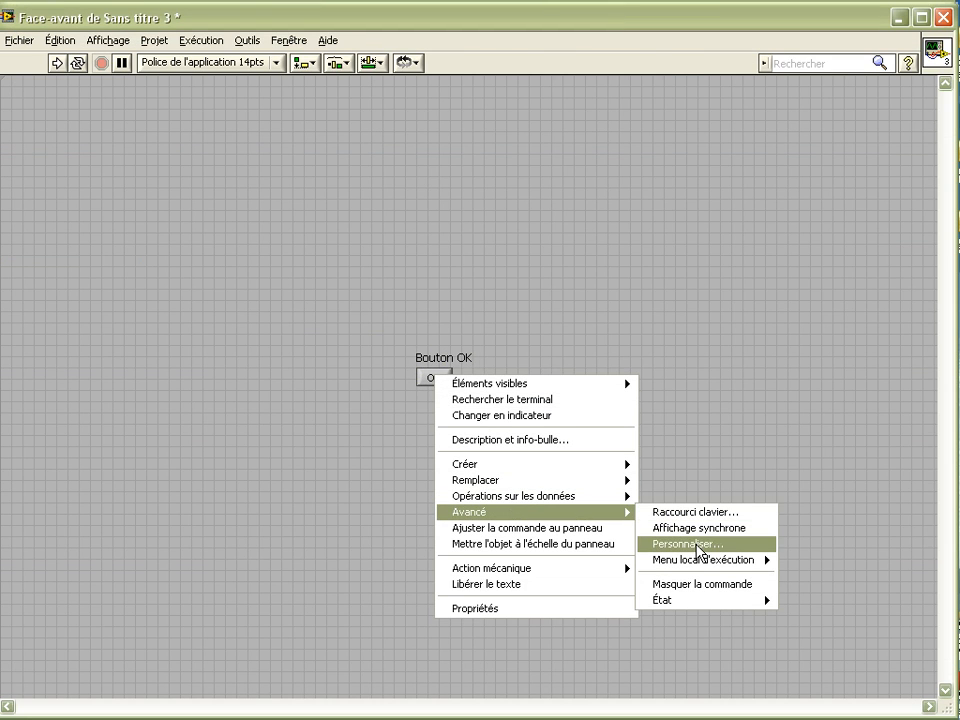
click(698, 545)
drag(566, 57, 250, 30)
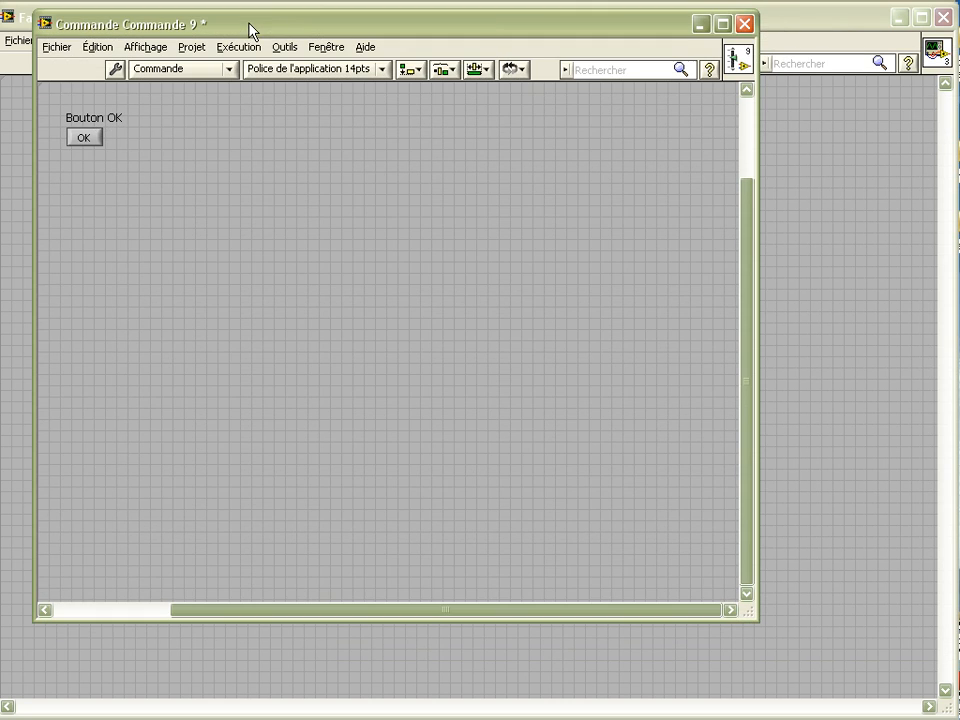
drag(85, 137, 340, 282)
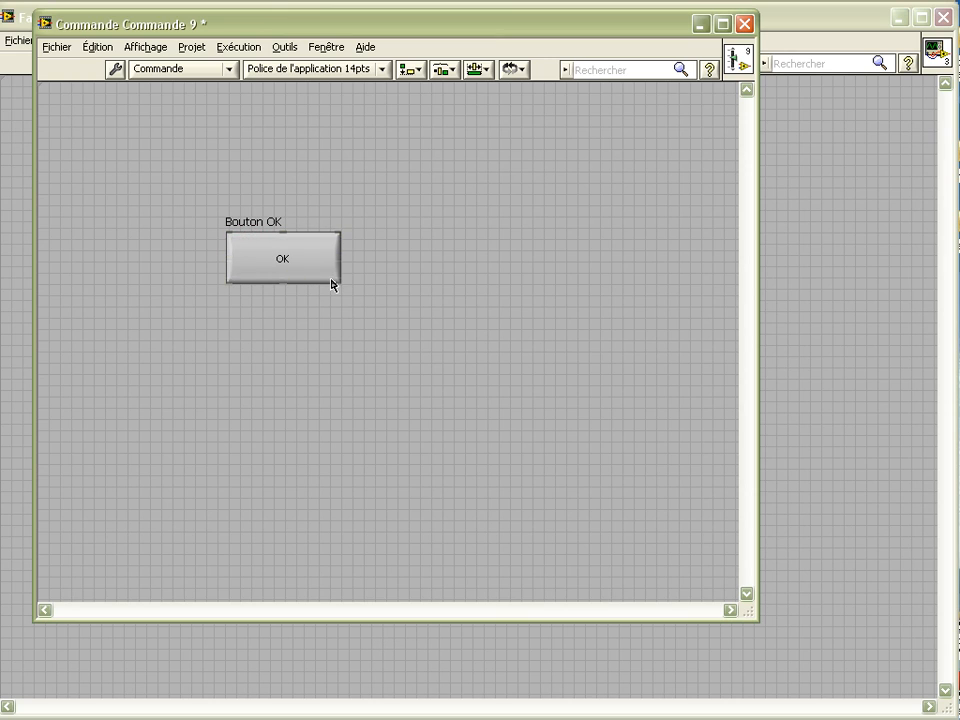
- Rename the button's label Bouton Perso and change its inner text to action perso
double_click(276, 221)
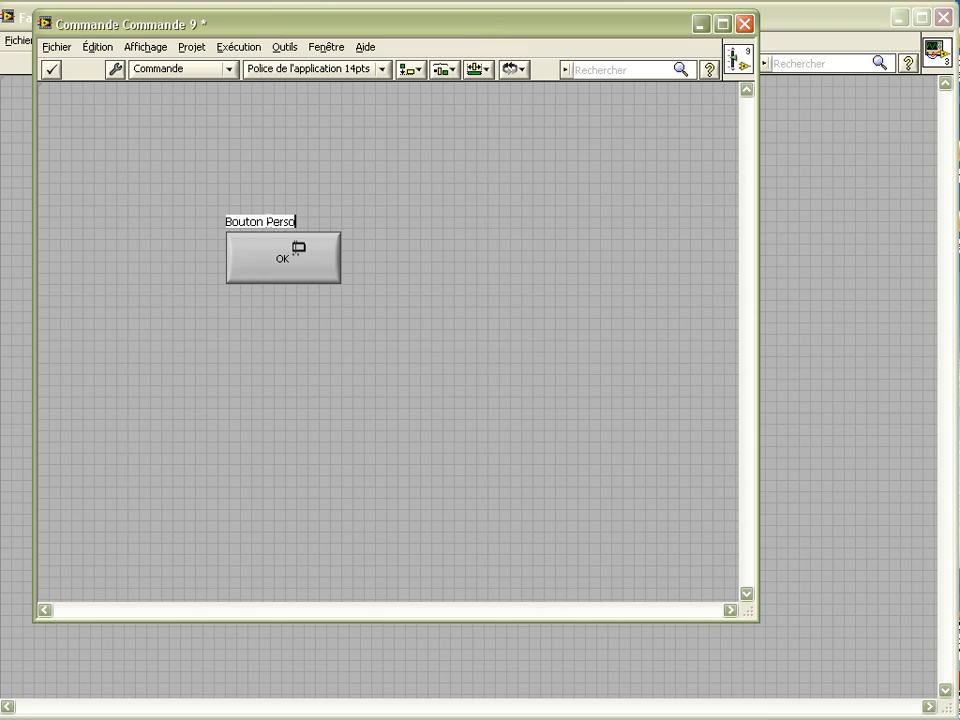
drag(290, 263, 273, 258)
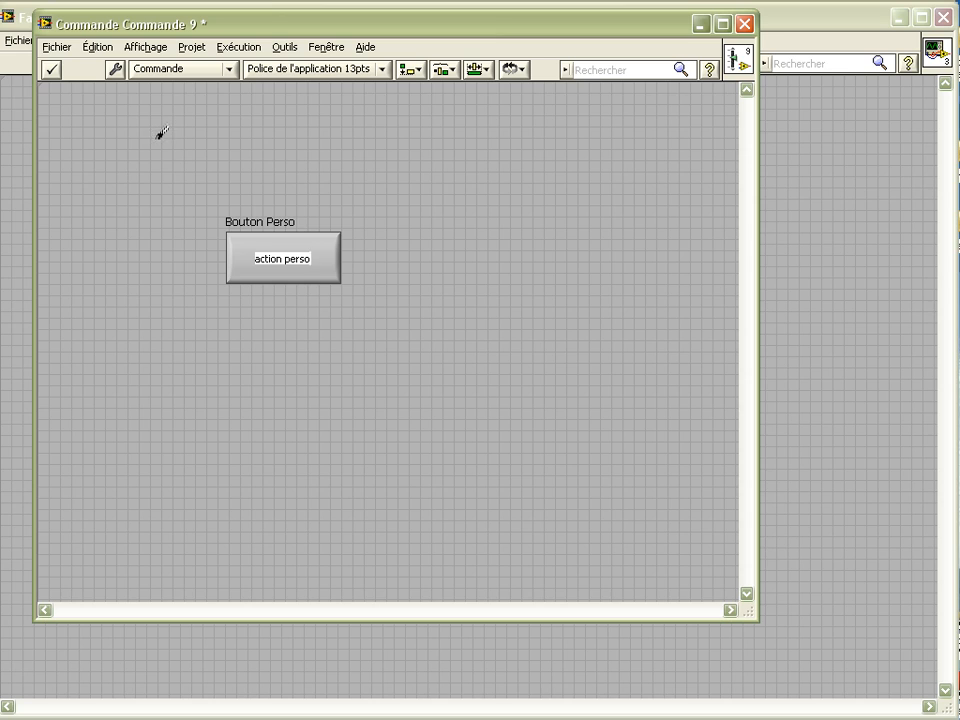
click(179, 259)
click(241, 273)
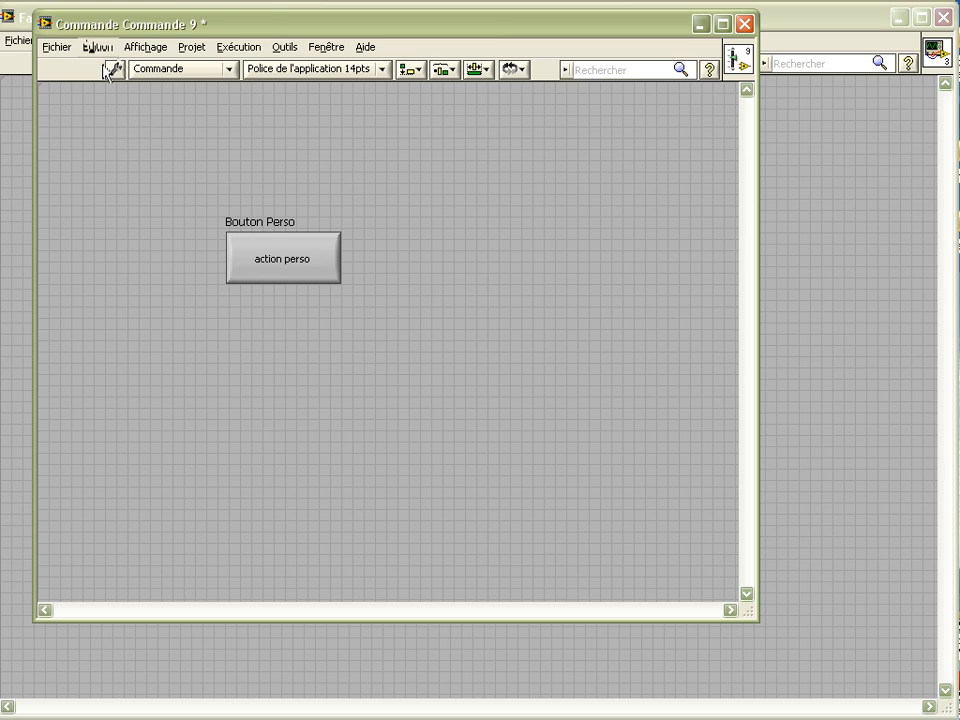
- In customize mode, replace the button's picture with Bouton Perso.png imported at the same size, and return to edit mode
click(116, 70)
click(279, 275)
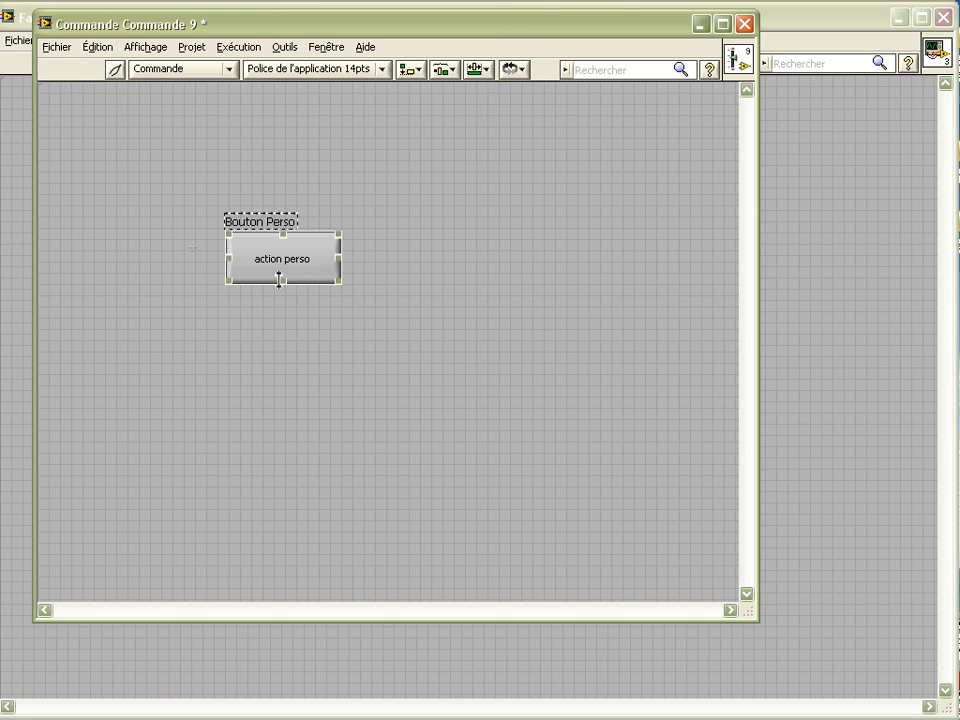
right_click(325, 276)
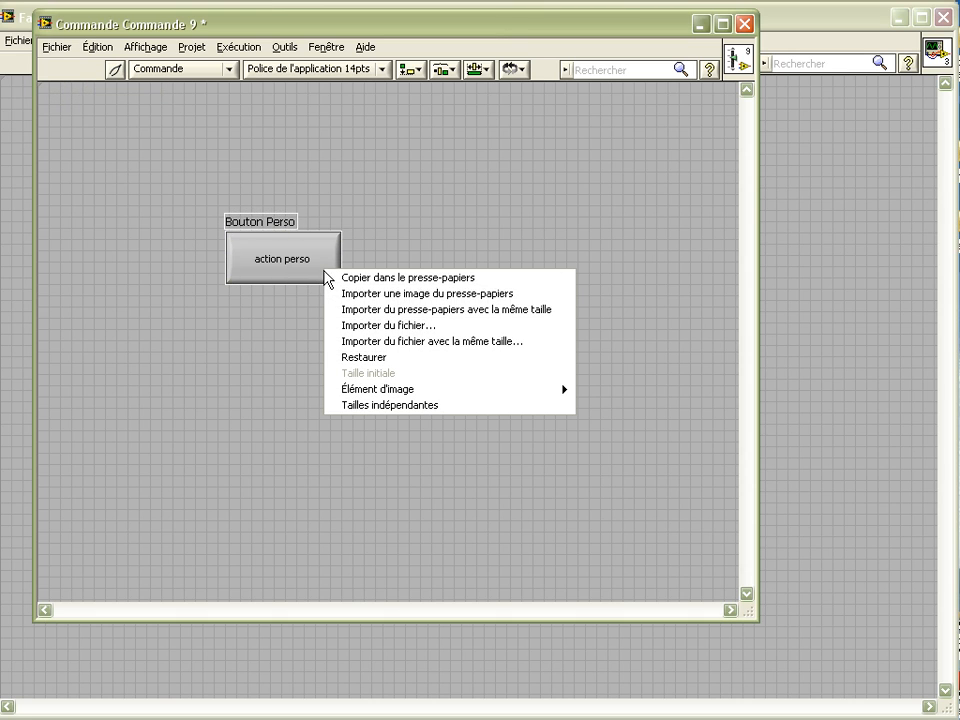
click(433, 343)
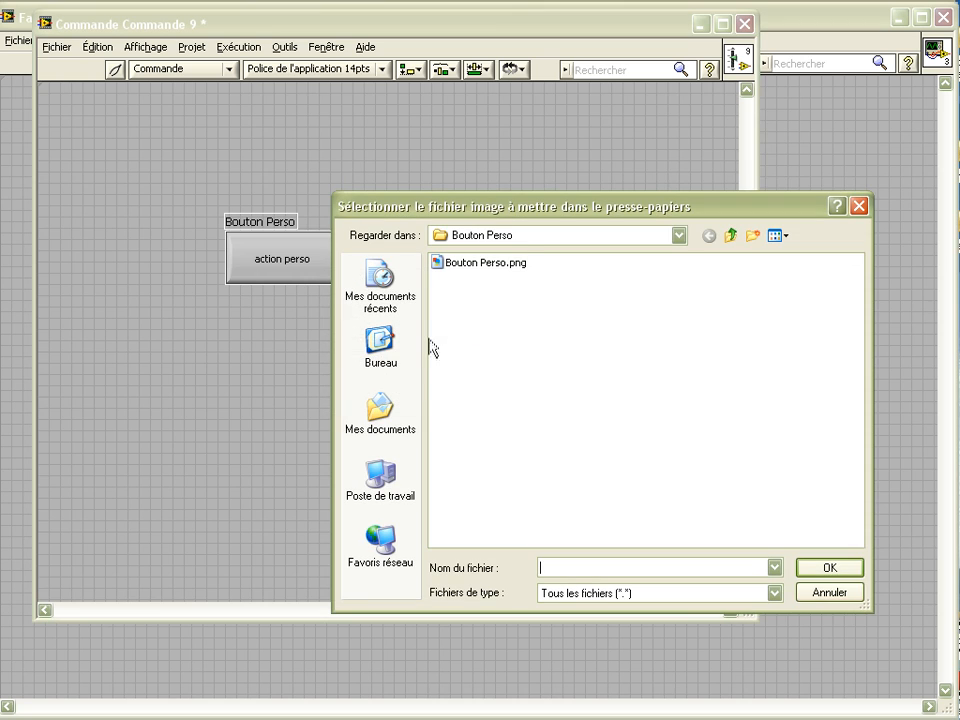
click(486, 263)
click(823, 563)
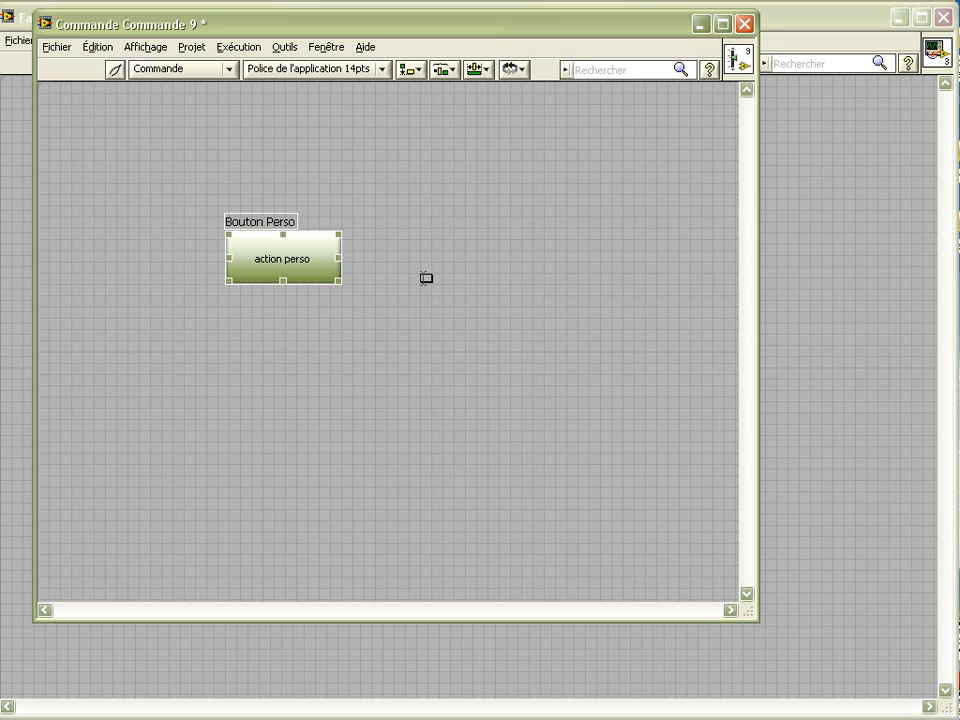
click(116, 69)
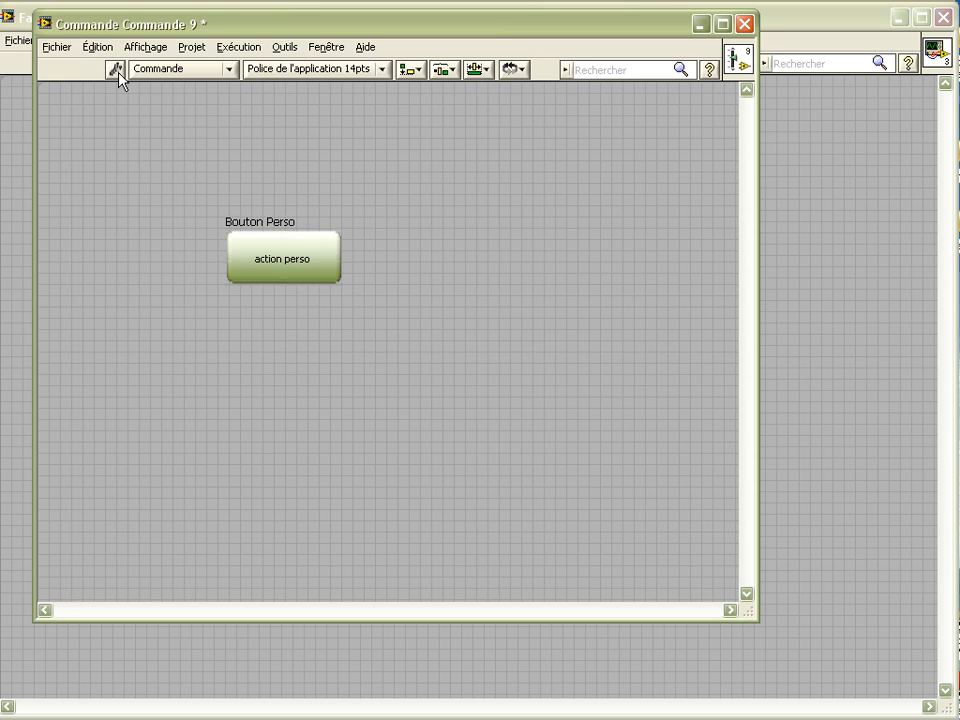
click(320, 266)
click(324, 261)
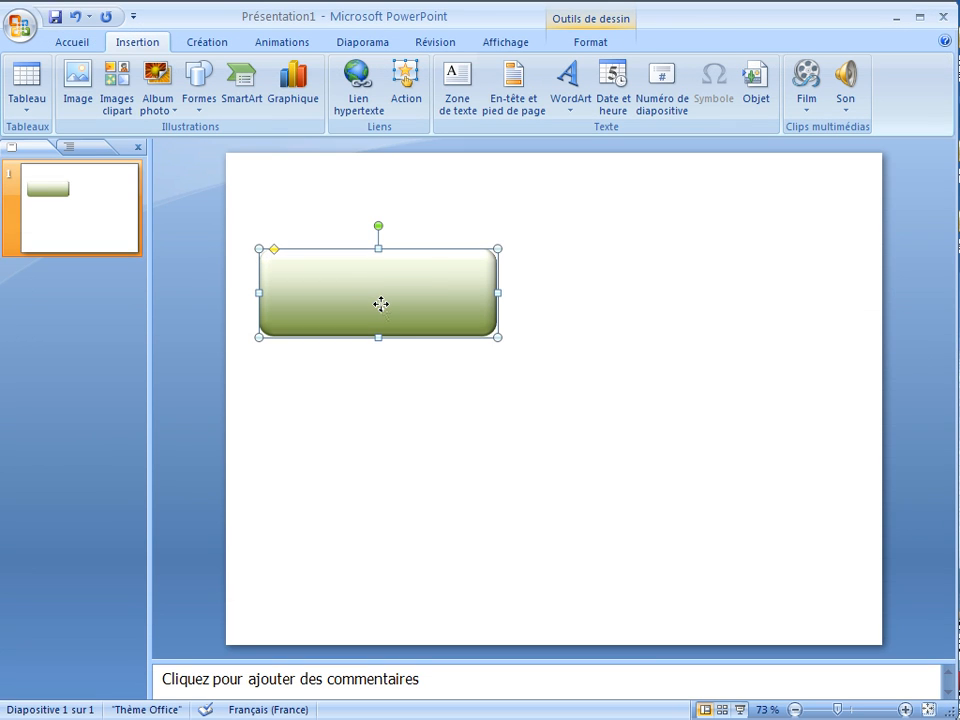
- Switch back to PowerPoint and place a copy of the green rounded rectangle directly below the original
right_click(381, 304)
right_click(376, 440)
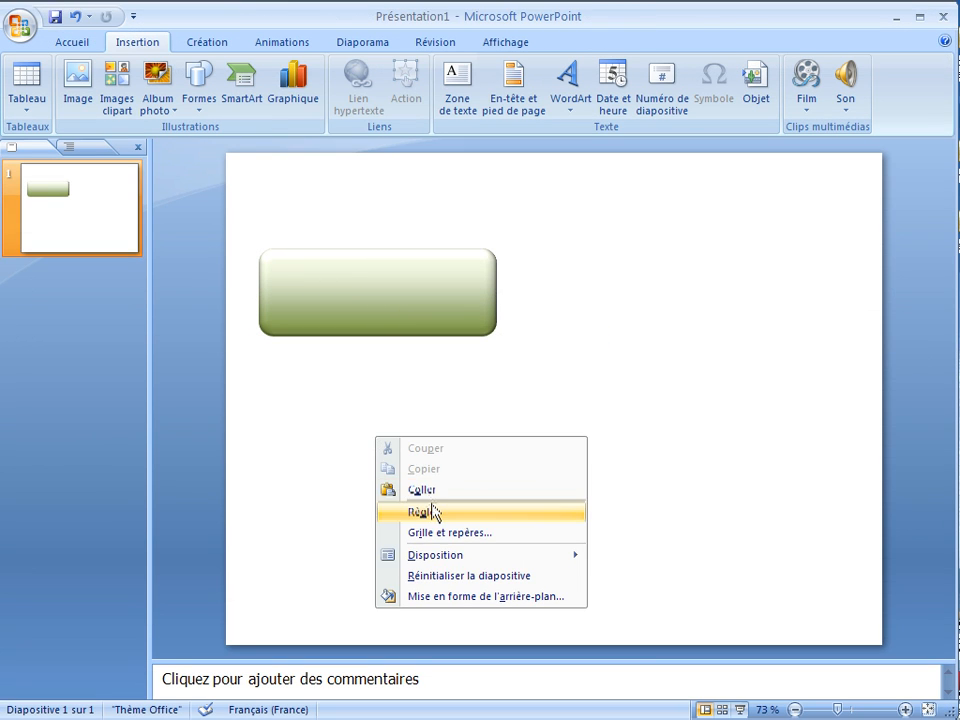
click(422, 489)
drag(377, 304, 378, 408)
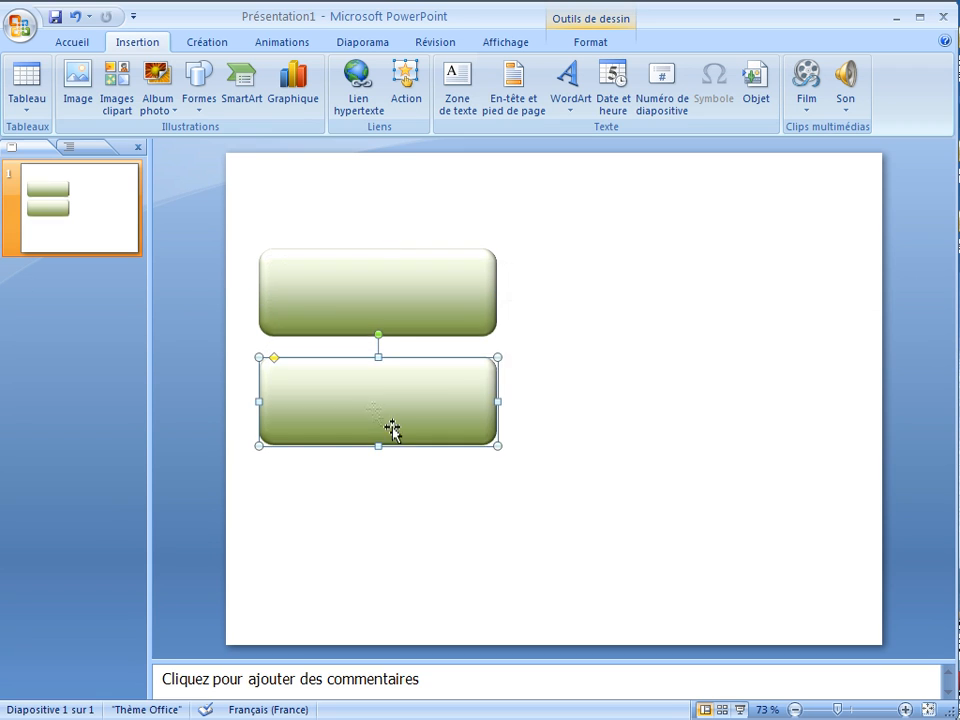
- Give the copied rectangle a solid dark olive fill with about 44% transparency and place it exactly over the original green rectangle
right_click(391, 430)
click(490, 670)
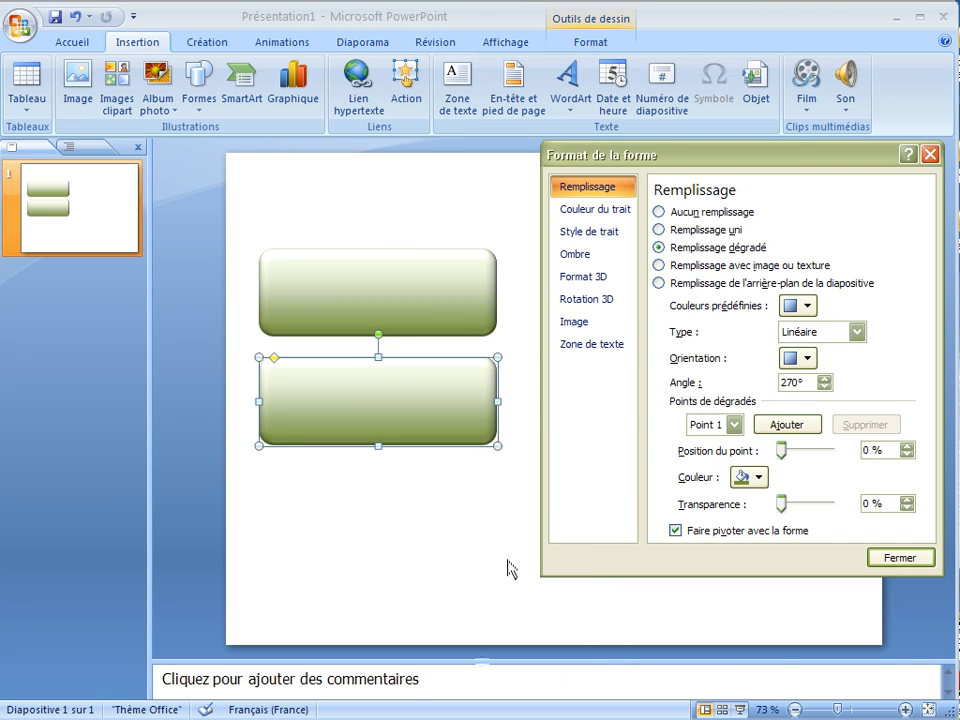
click(662, 229)
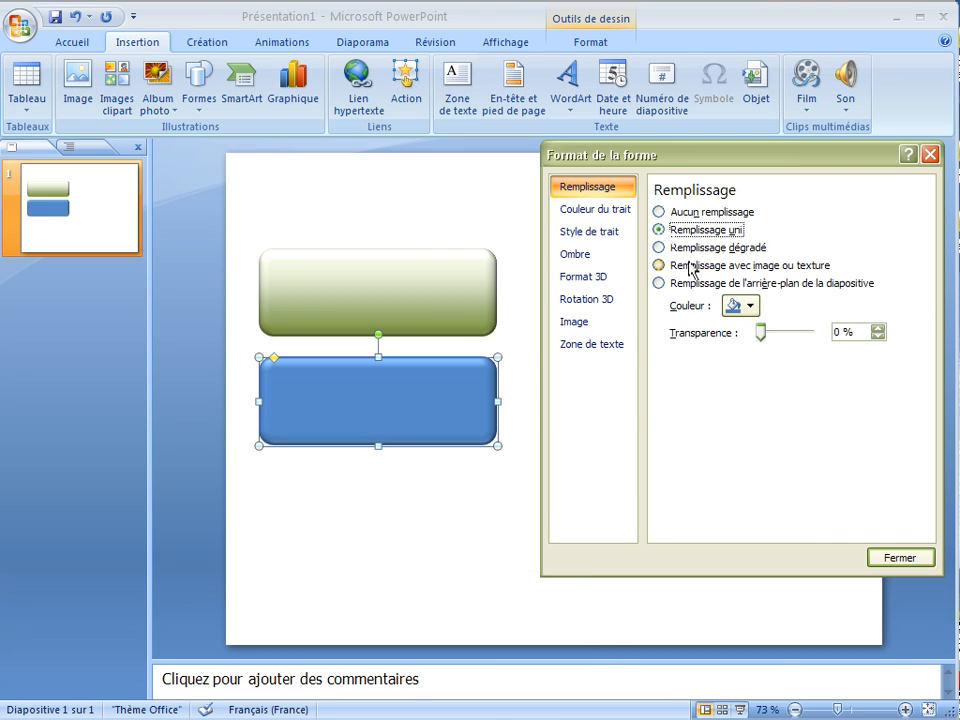
click(750, 306)
click(826, 412)
drag(763, 336, 787, 342)
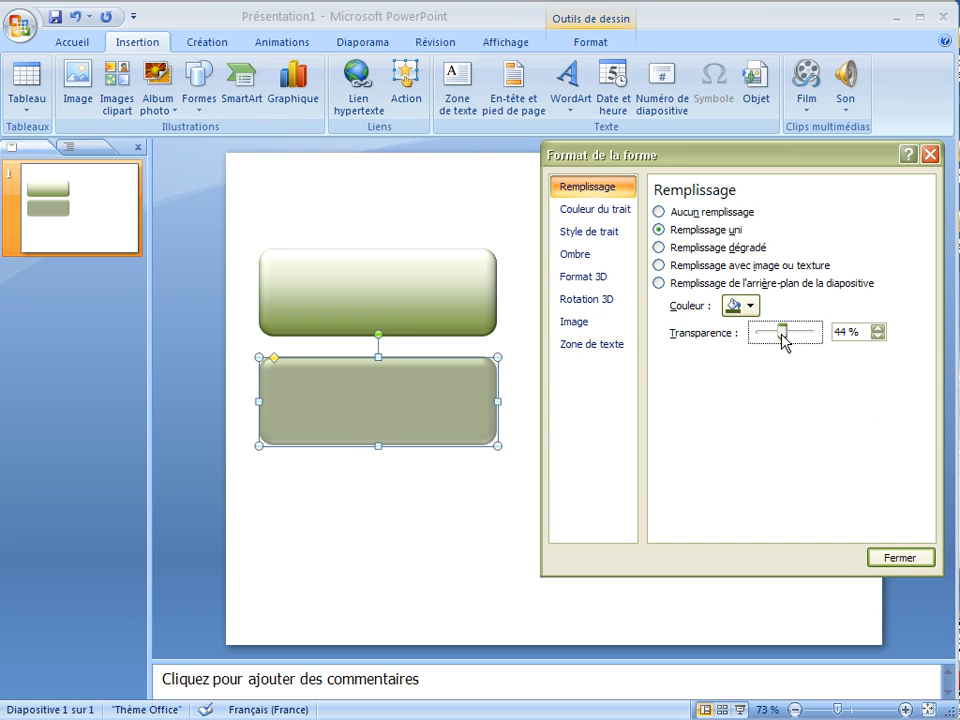
drag(436, 403, 416, 306)
click(880, 557)
- Save the two overlapping rectangles together as the PNG image Bouton Perso Ombre.png in the Bouton Perso folder
drag(552, 207, 231, 437)
right_click(338, 289)
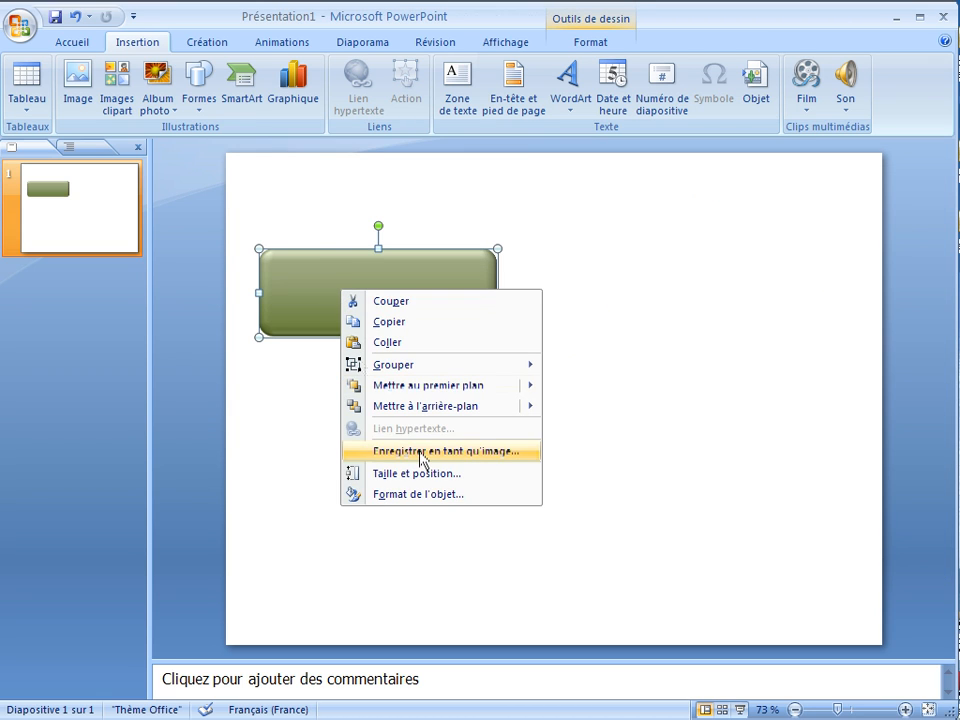
click(423, 452)
click(404, 187)
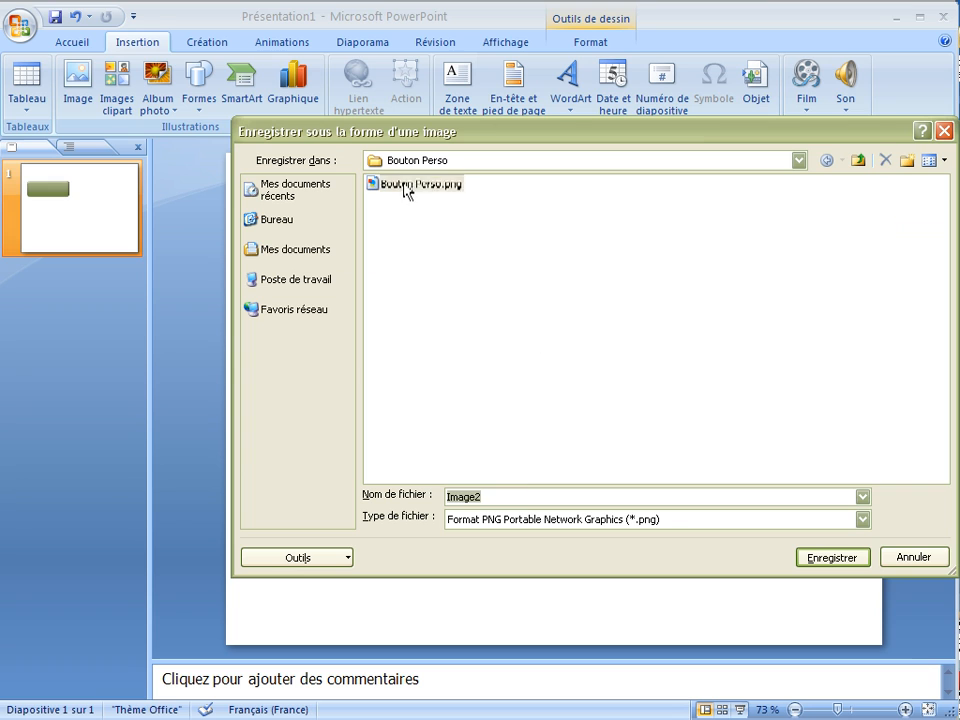
click(509, 494)
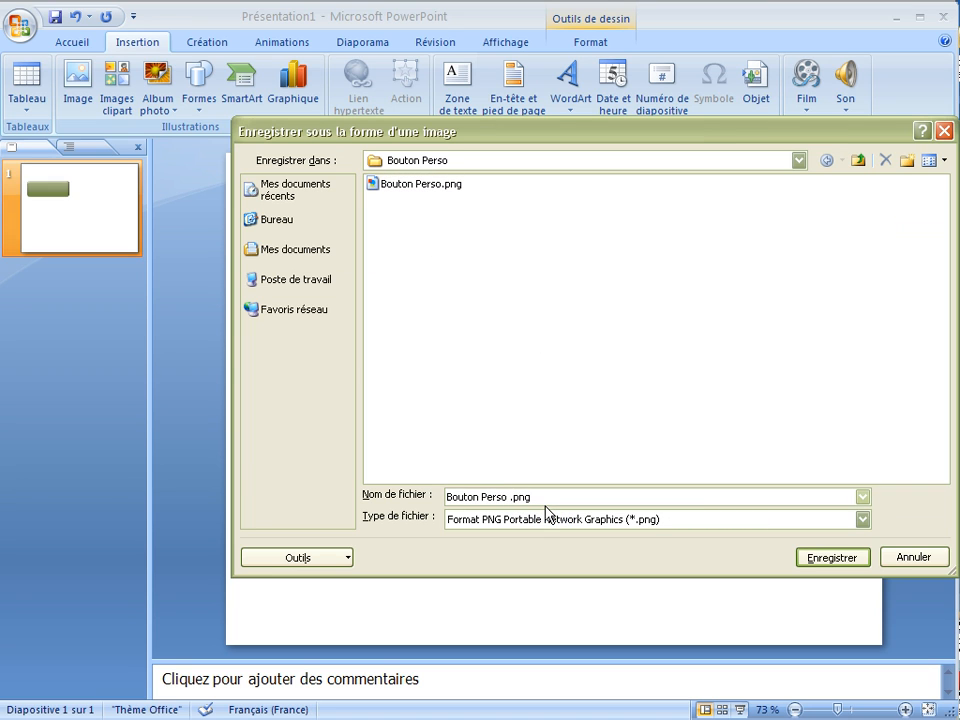
text(Ombre)
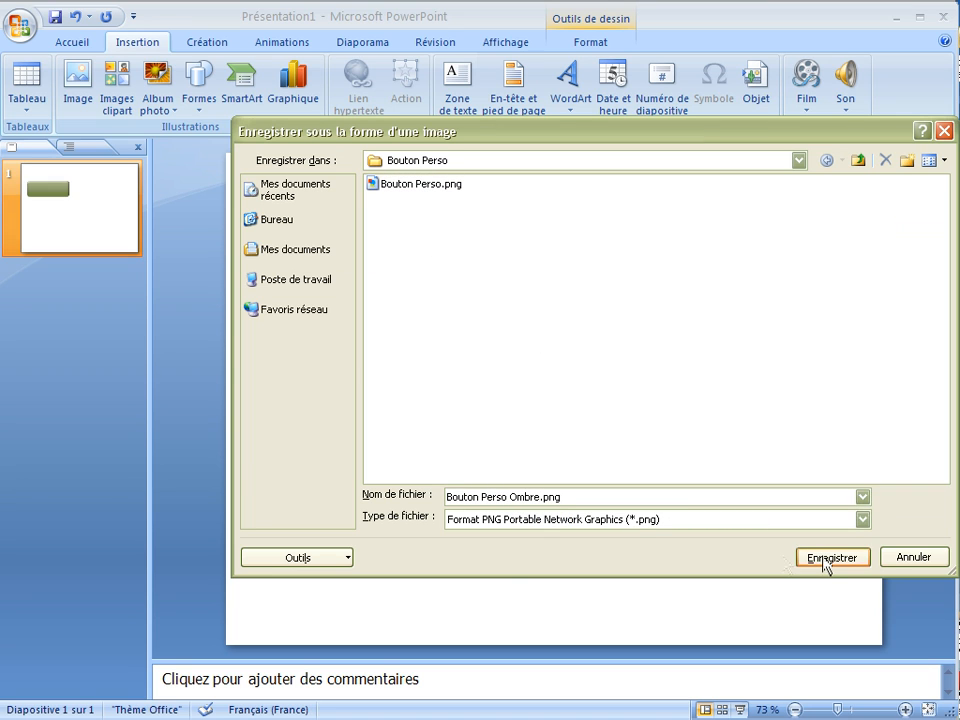
click(803, 561)
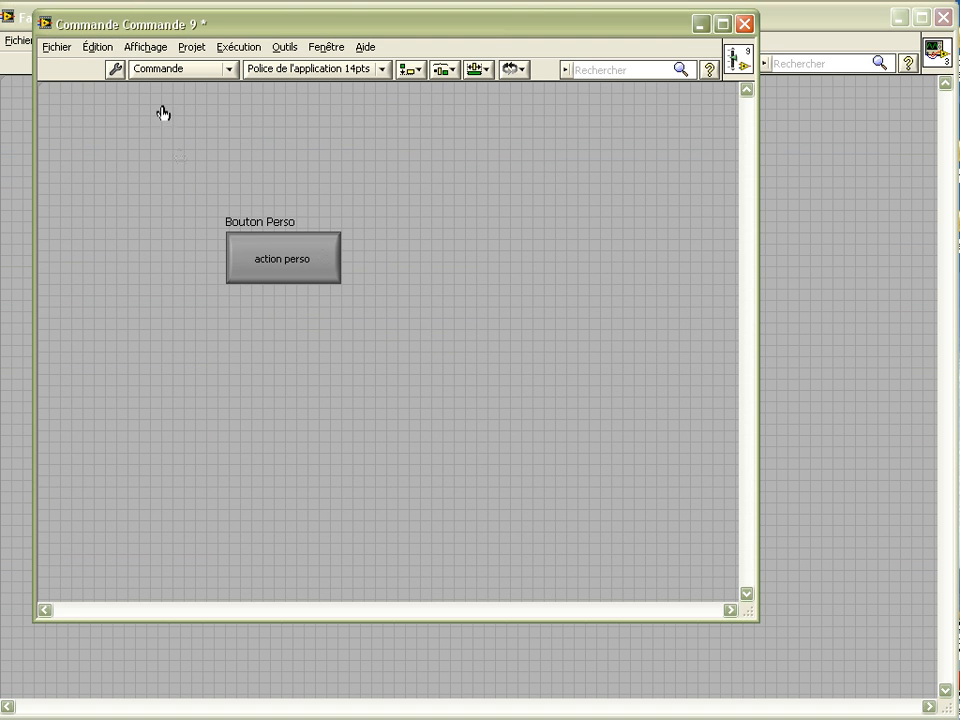
- In the LabVIEW control editor's customize mode, replace the dark grey state picture with Bouton Perso Ombre.png at the same size, and return to edit mode
click(115, 70)
right_click(317, 247)
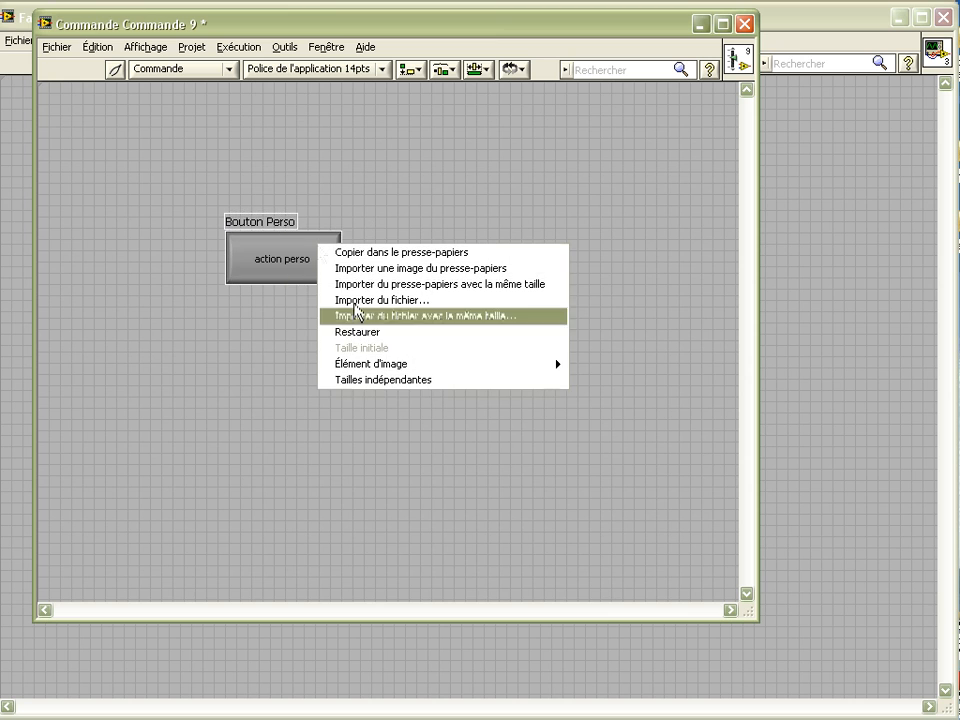
click(395, 316)
click(521, 262)
click(808, 567)
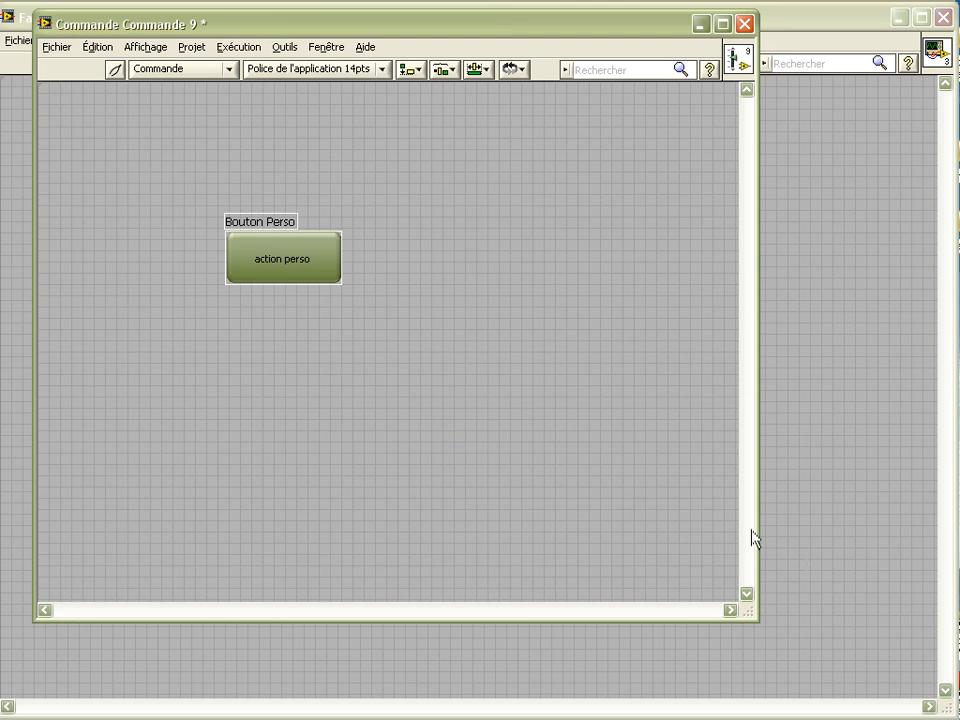
click(115, 70)
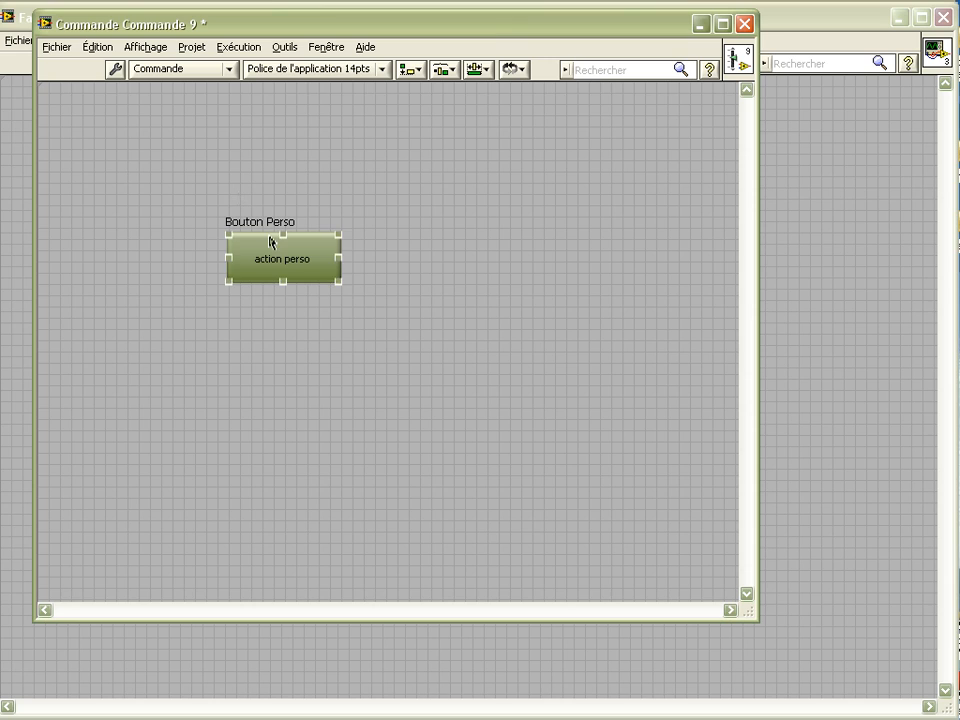
- Toggle the customized button repeatedly to check its on and off pictures
click(316, 276)
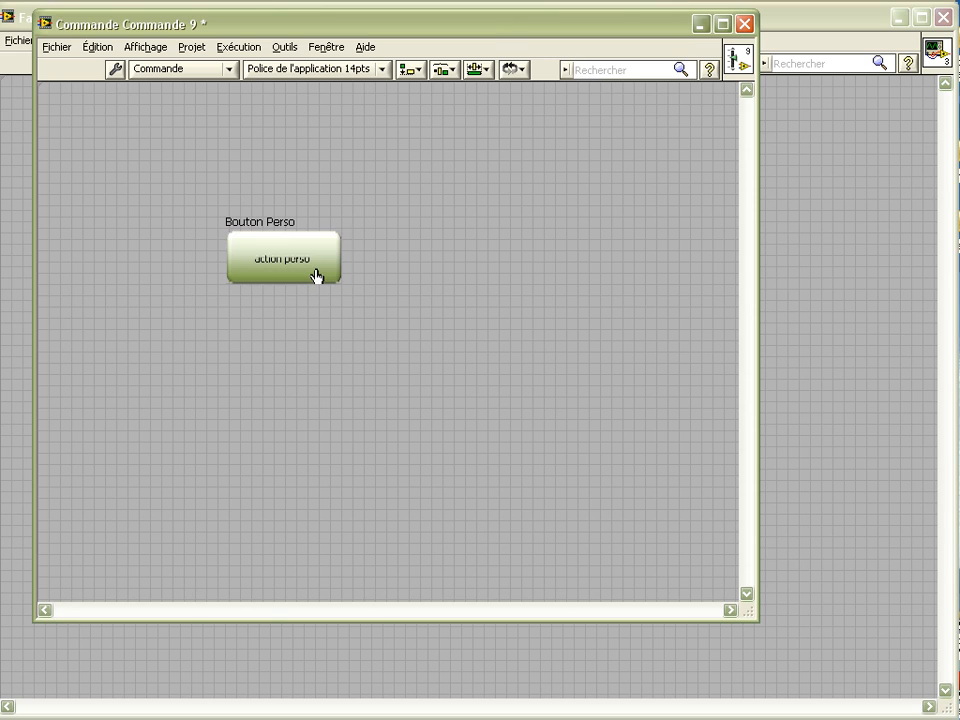
click(317, 276)
click(317, 276)
click(316, 276)
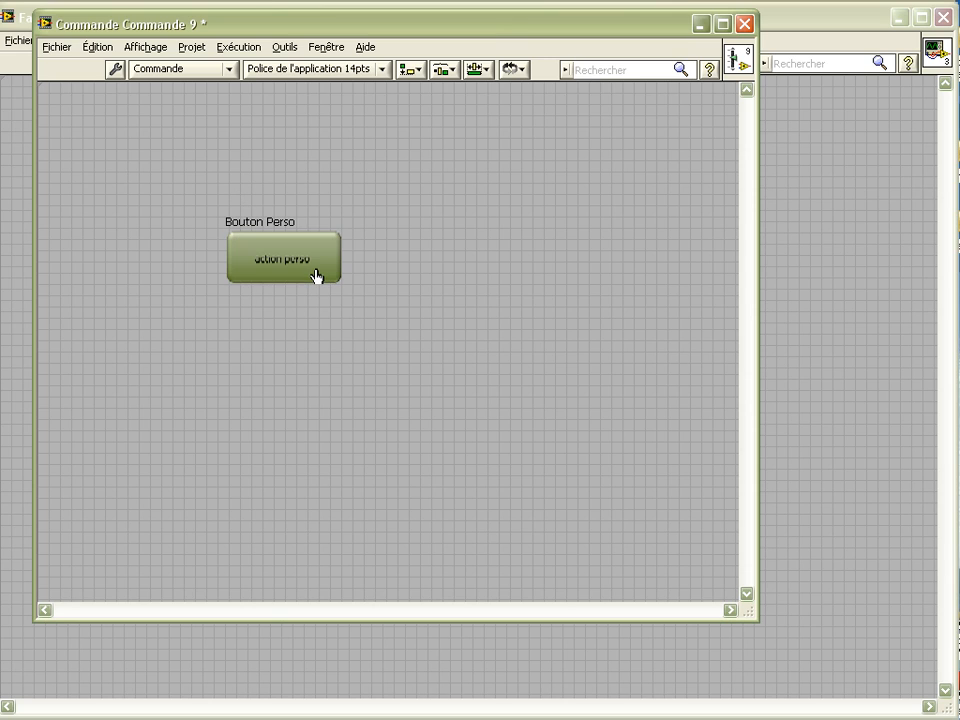
click(316, 276)
click(316, 276)
- In customize mode, select the button's third picture item and replace it with Bouton Perso.png at the same size
click(115, 68)
right_click(327, 270)
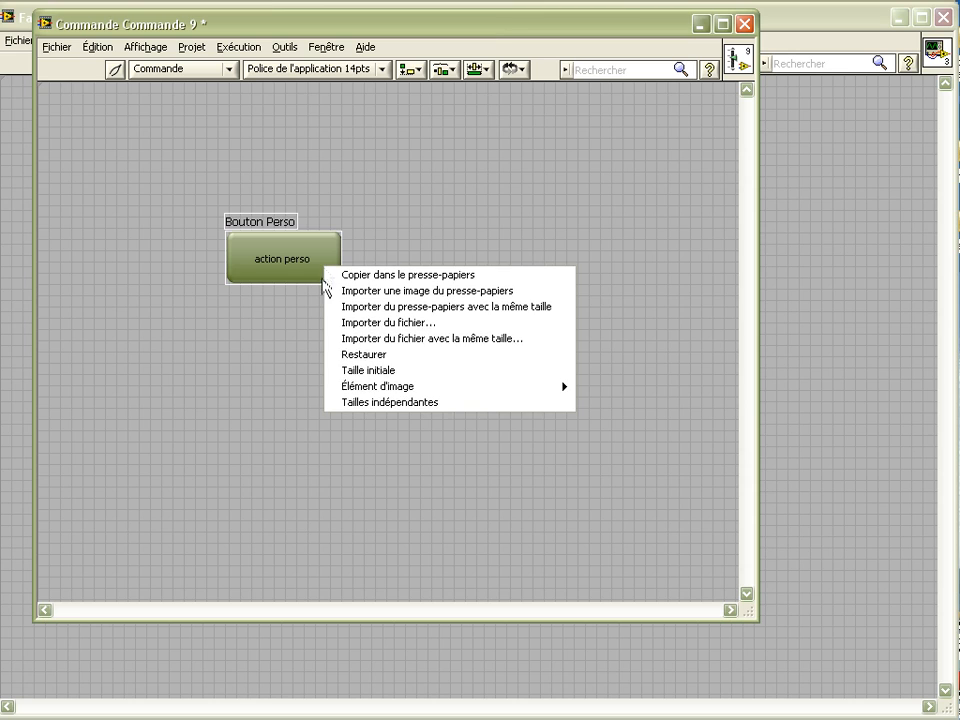
mouse_move(376, 390)
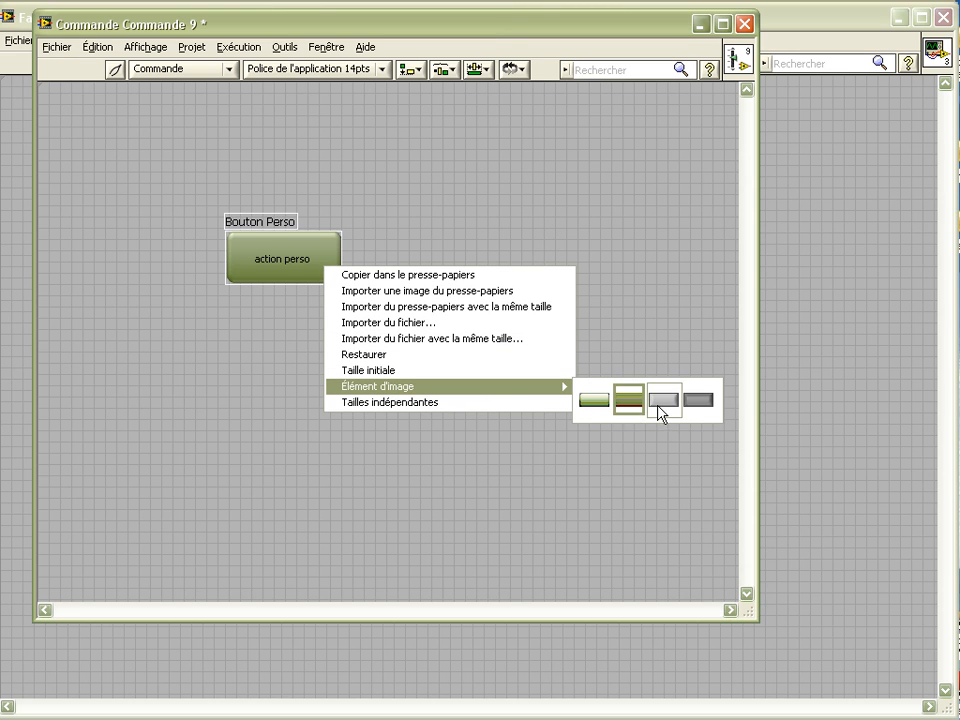
click(622, 412)
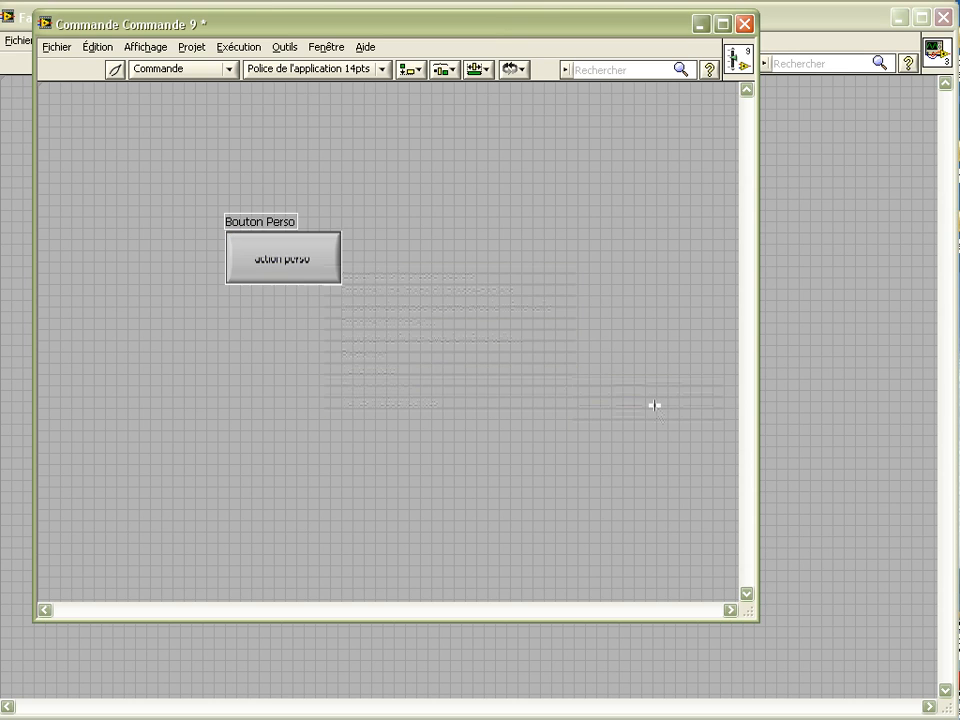
right_click(322, 268)
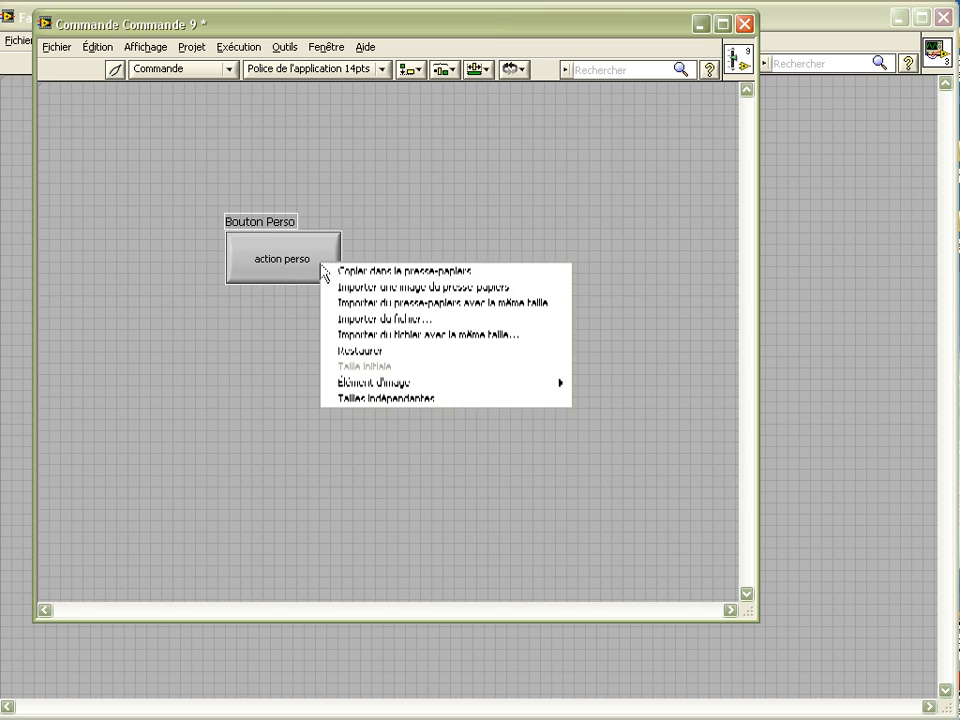
click(408, 335)
click(488, 278)
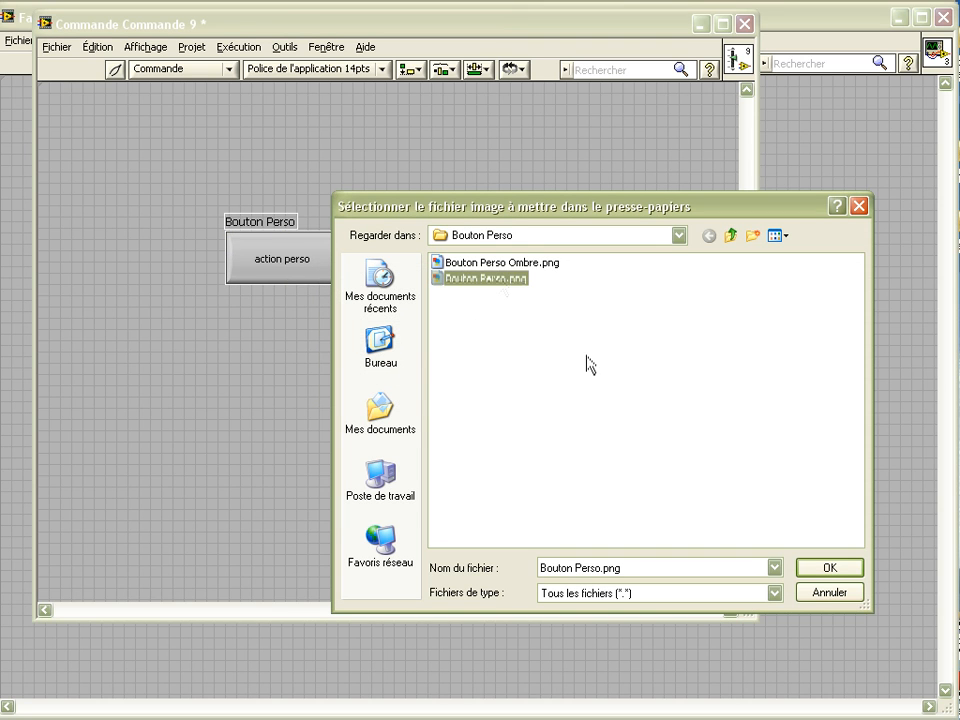
click(828, 566)
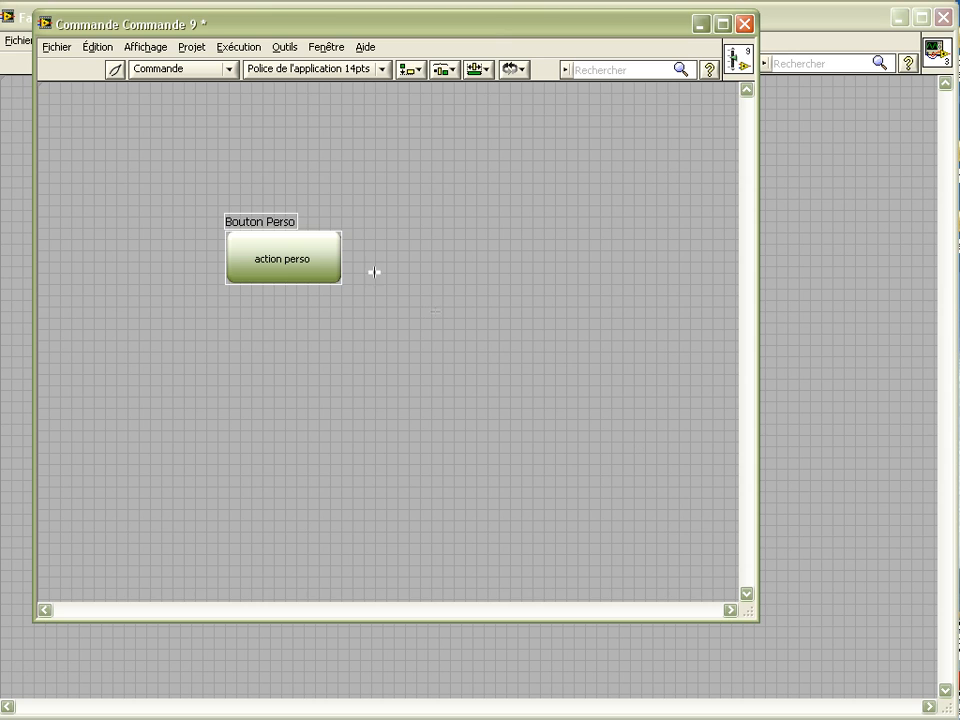
- Replace the button's fourth picture item with Bouton Perso Ombre.png at the same size, and return to edit mode
right_click(316, 252)
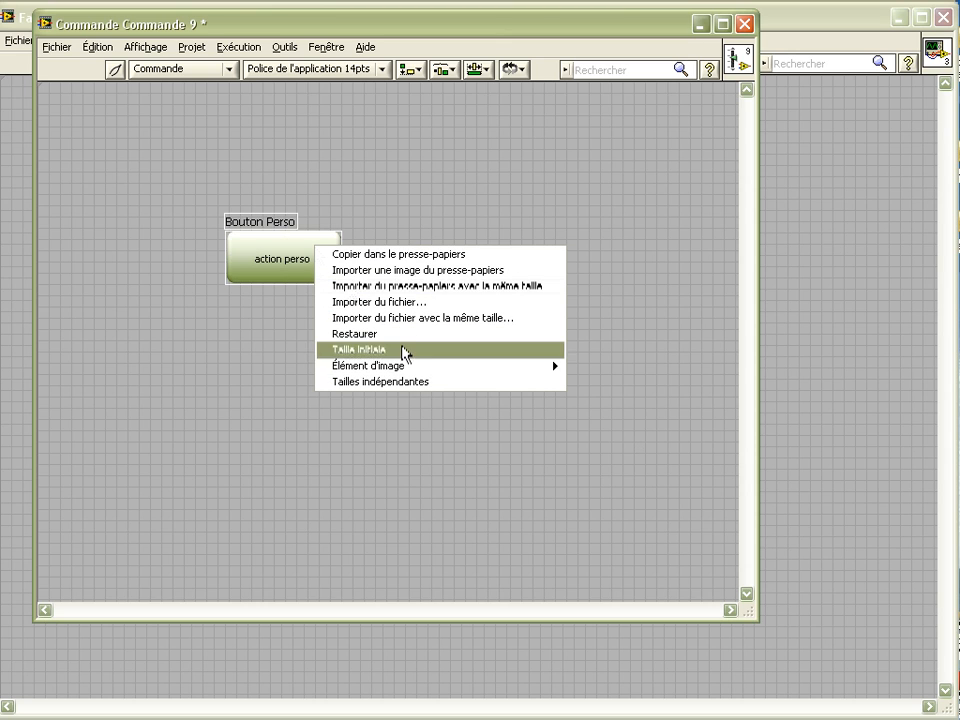
mouse_move(414, 366)
click(695, 386)
right_click(322, 254)
mouse_move(484, 374)
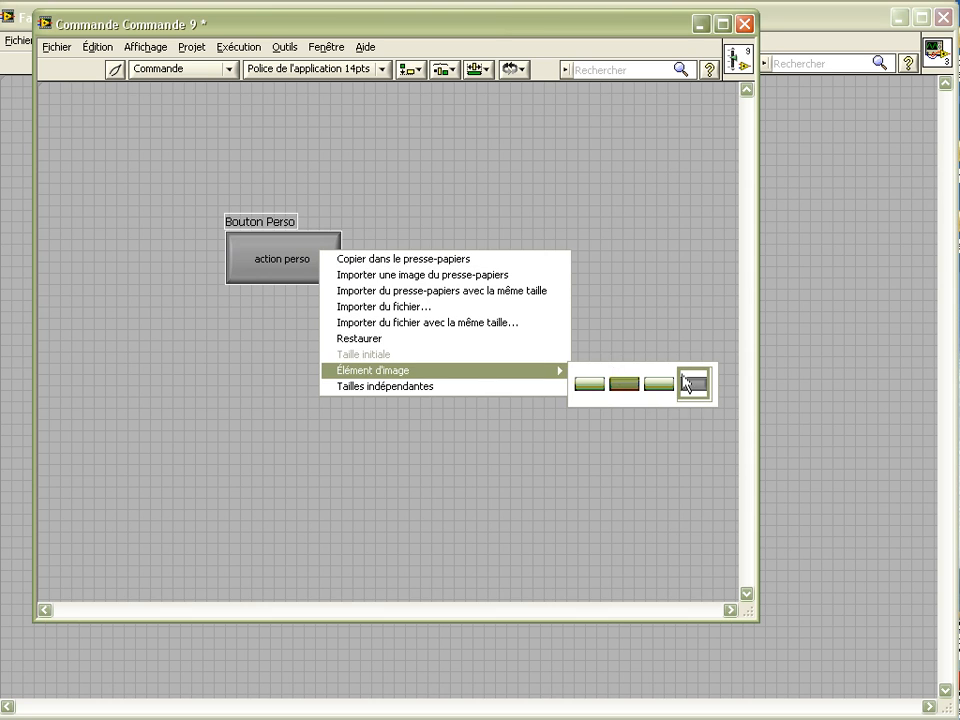
click(514, 323)
click(500, 263)
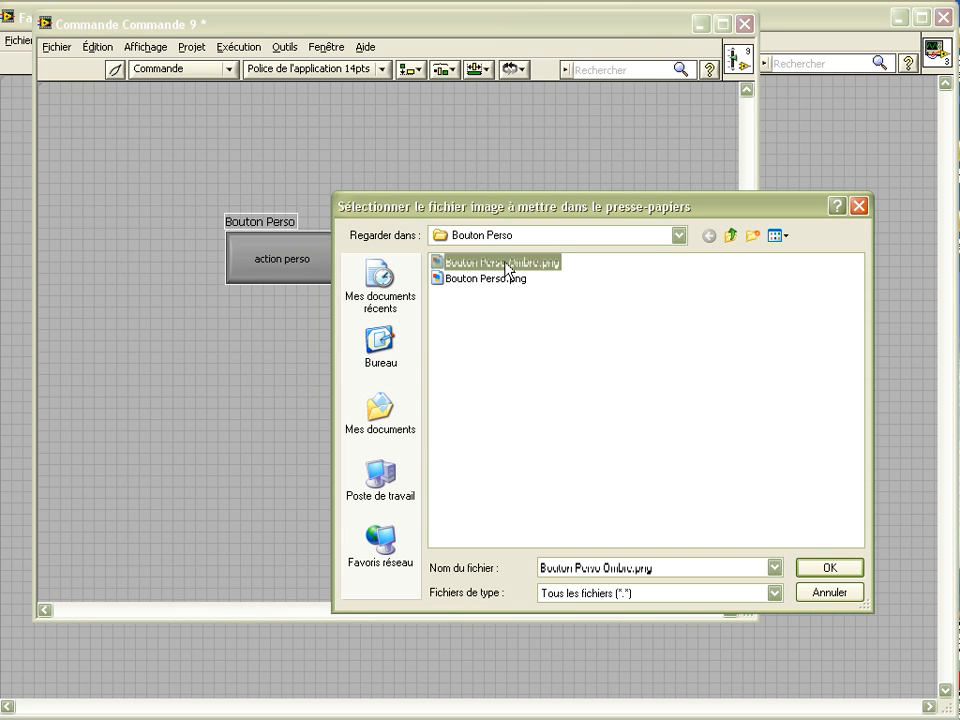
click(816, 566)
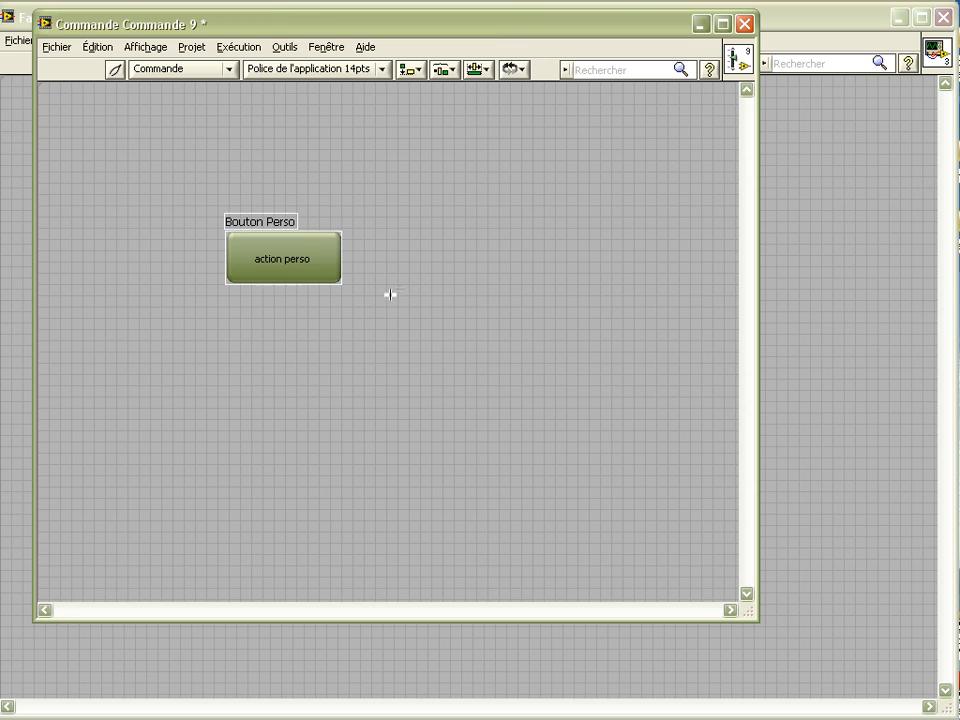
click(116, 70)
- Operate the button a few times to check its pressed and released pictures
click(320, 274)
click(319, 274)
click(320, 273)
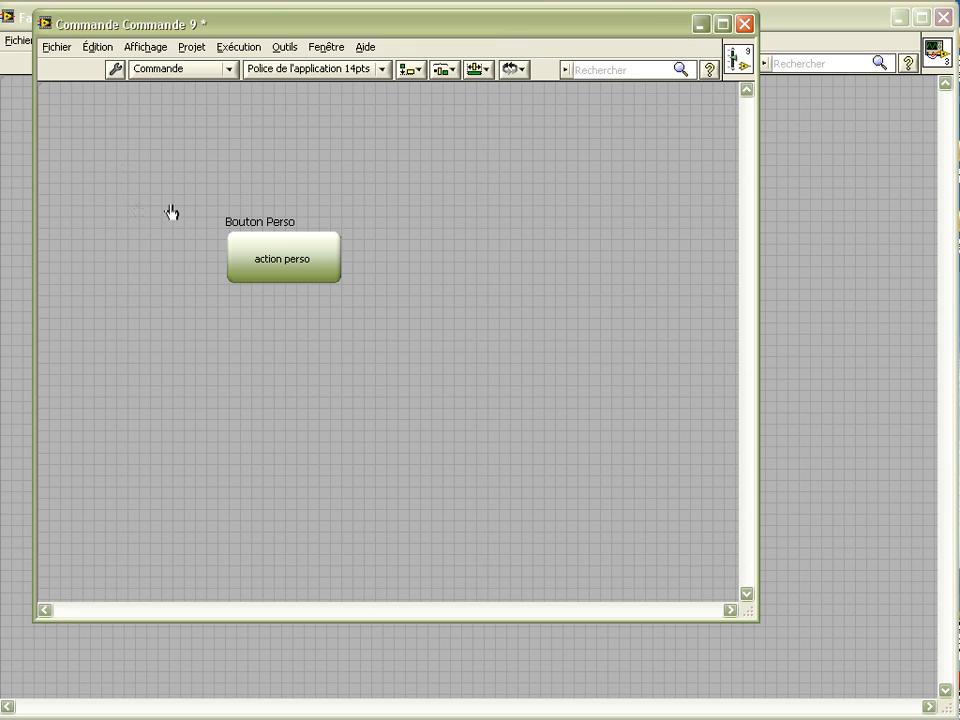
- Set the control's definition type to Déf. de type stricte
click(229, 69)
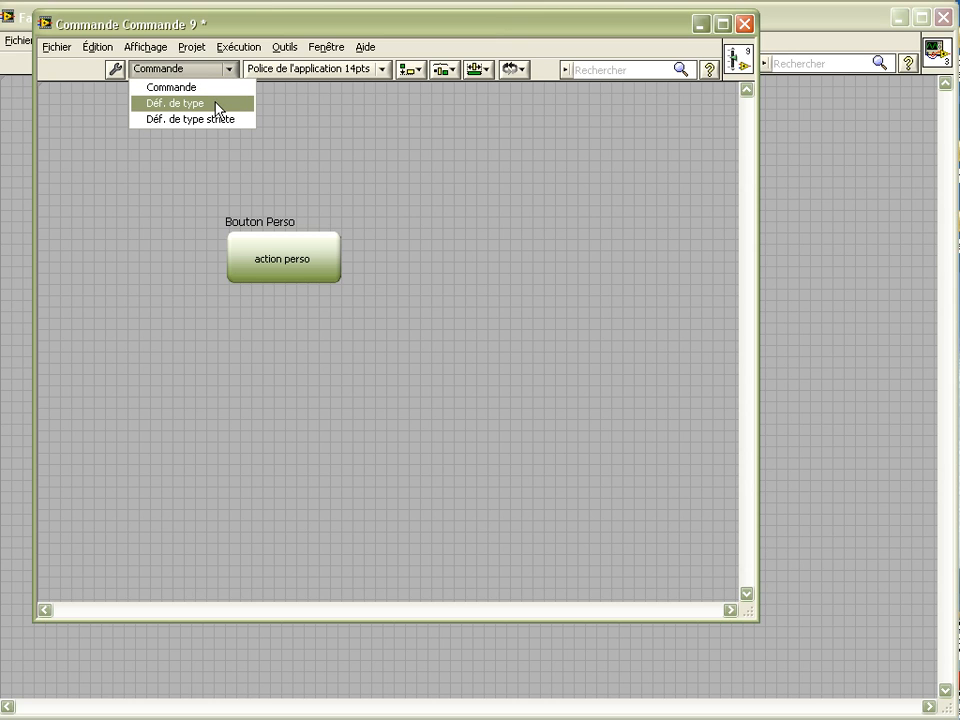
click(218, 104)
click(228, 69)
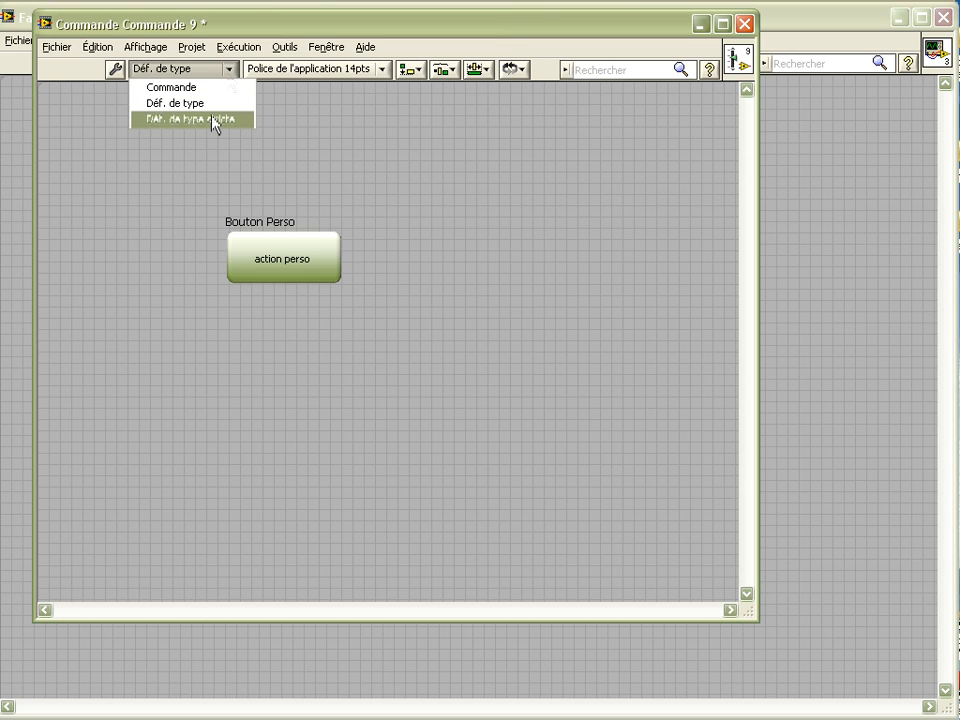
click(213, 120)
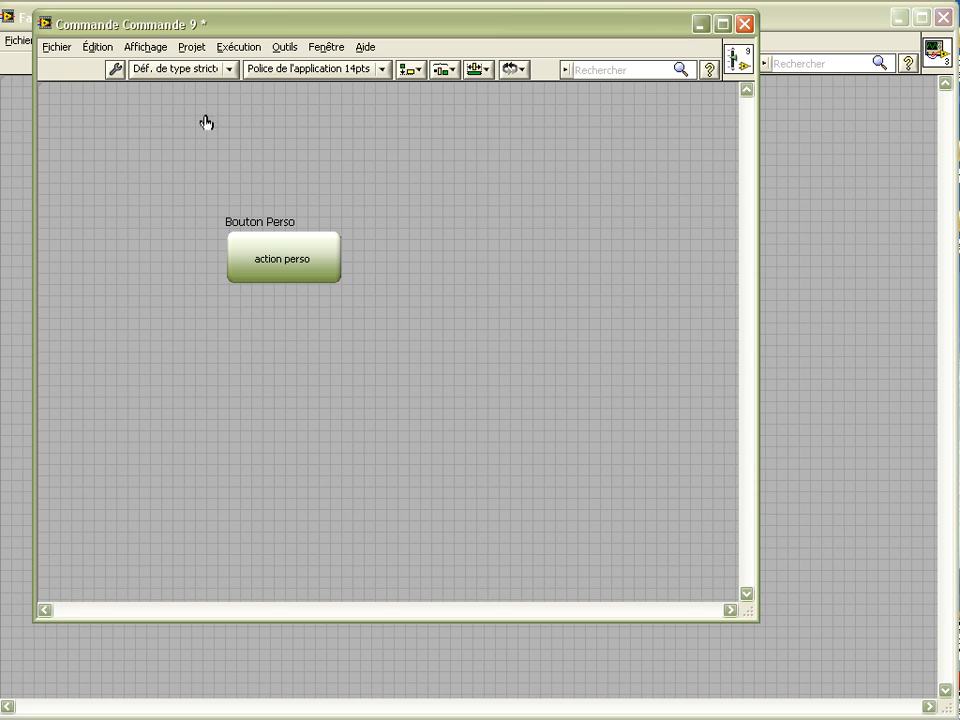
- Save the control as BoutonPerso in the Bouton Perso folder, keeping the Commandes (*.ctl;*.ctt) file type
click(57, 48)
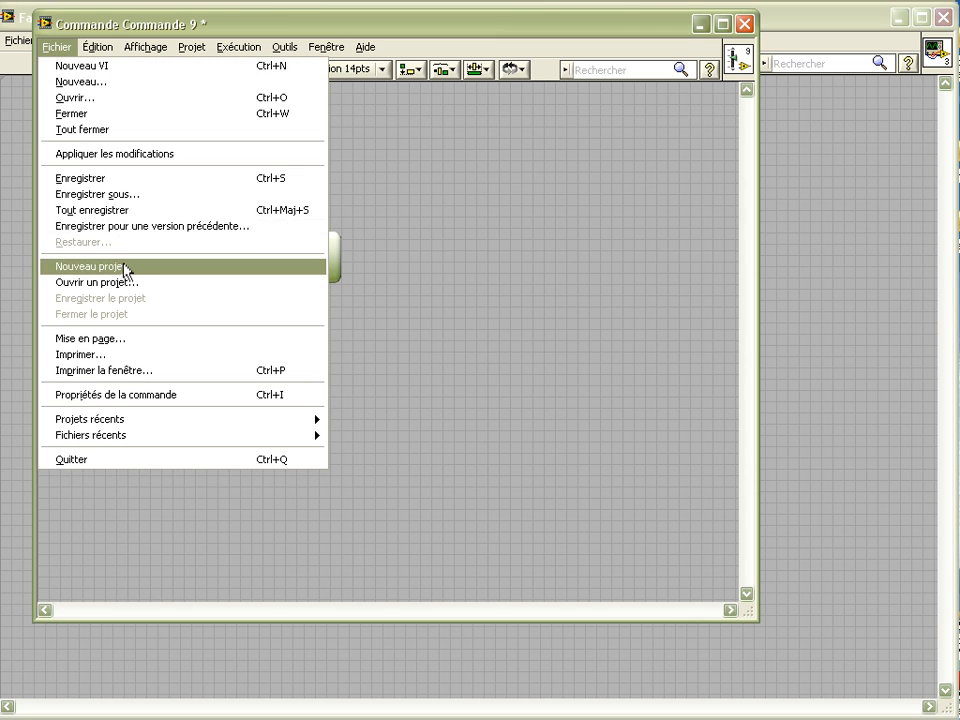
click(111, 194)
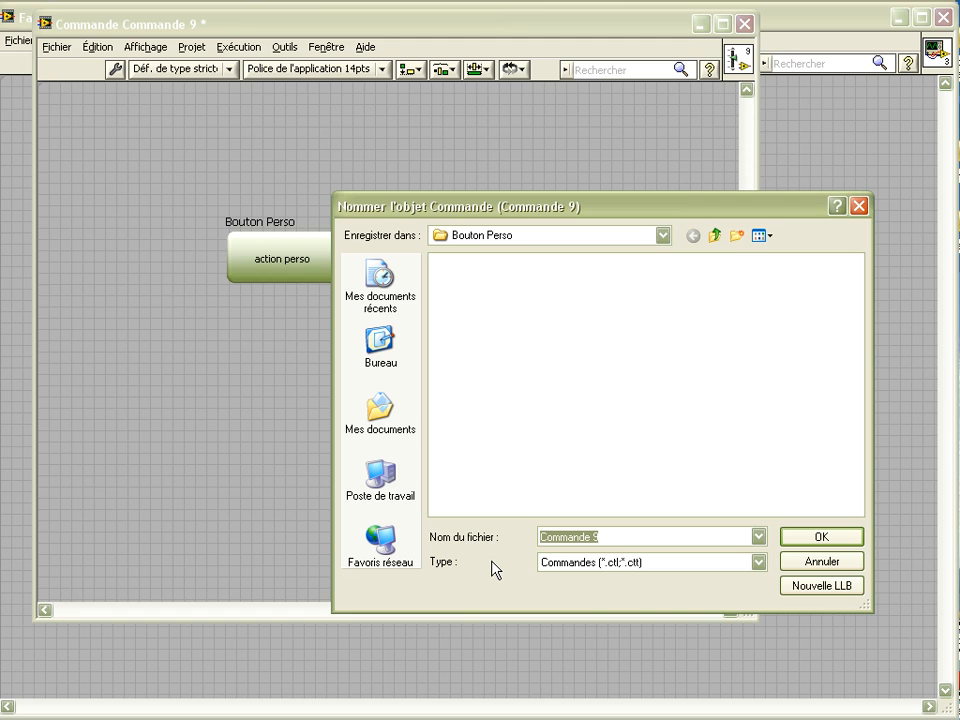
text(BoutonPersn)
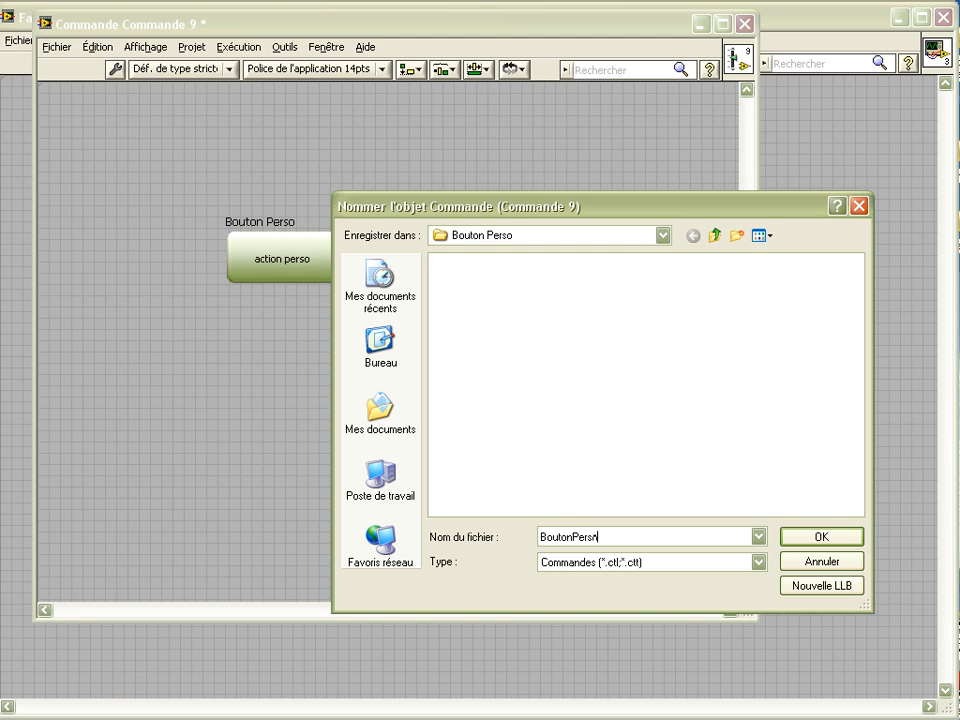
click(620, 567)
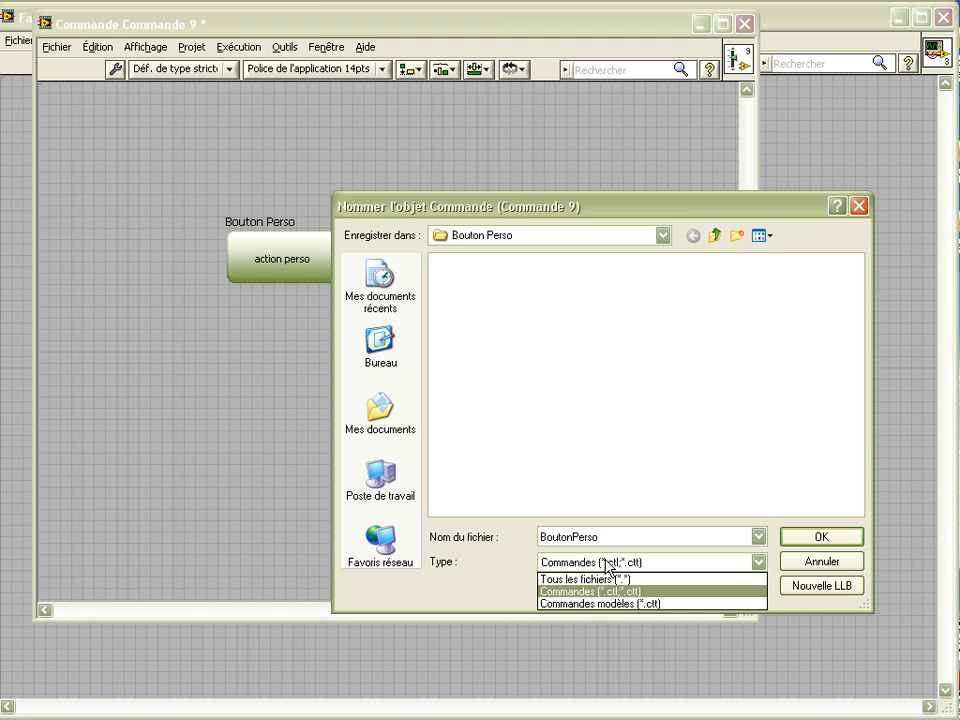
click(807, 536)
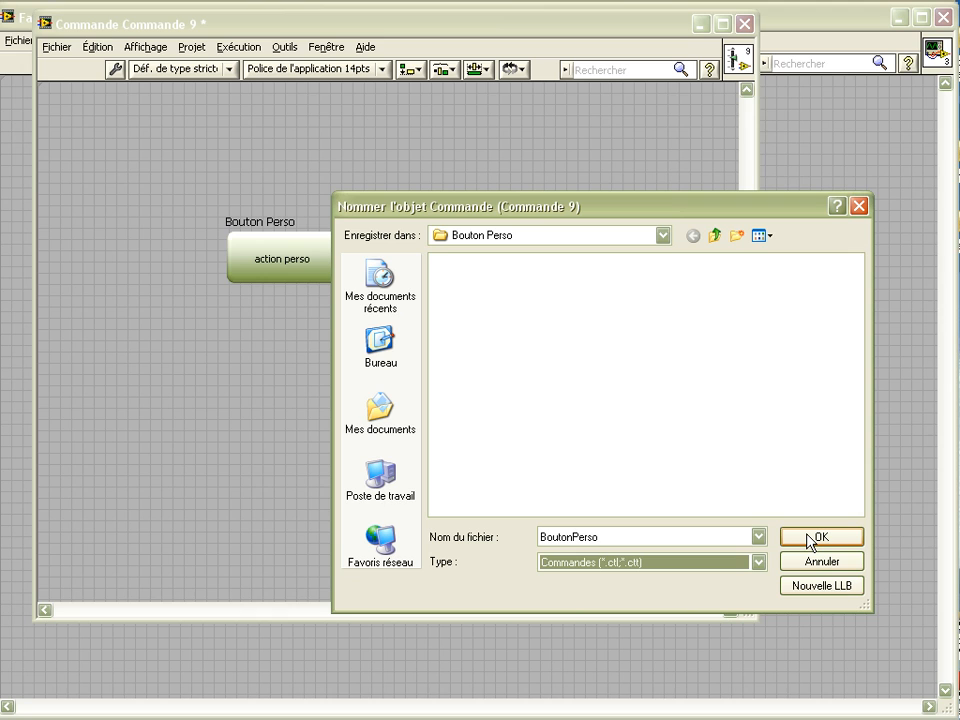
click(810, 538)
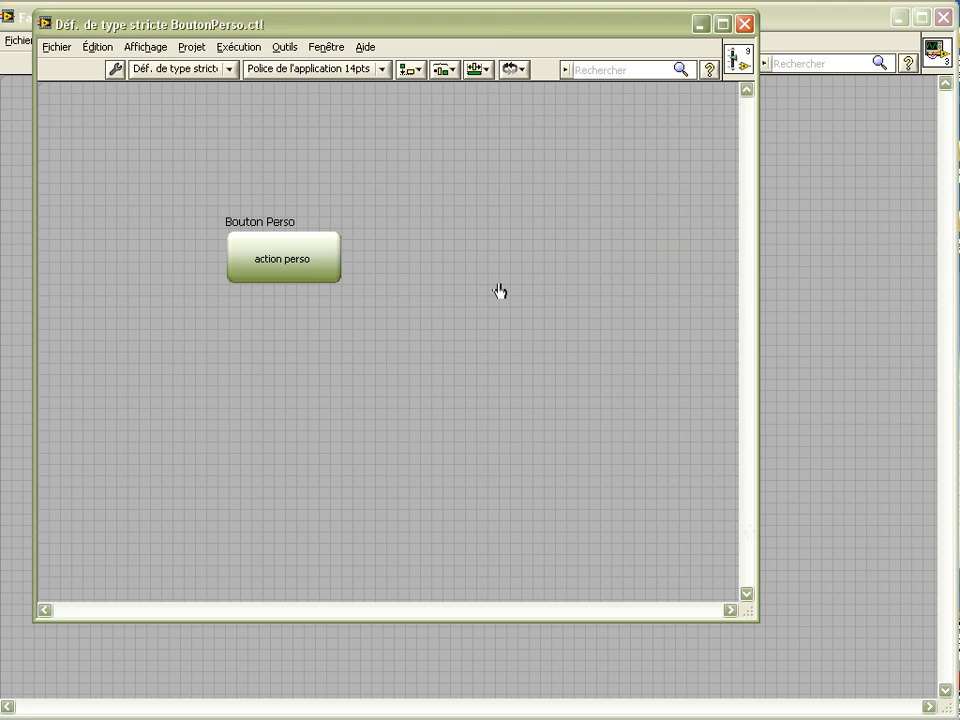
- Close the control editor, replace the original Bouton OK on the front panel with BoutonPerso.ctl, and try the button
click(744, 23)
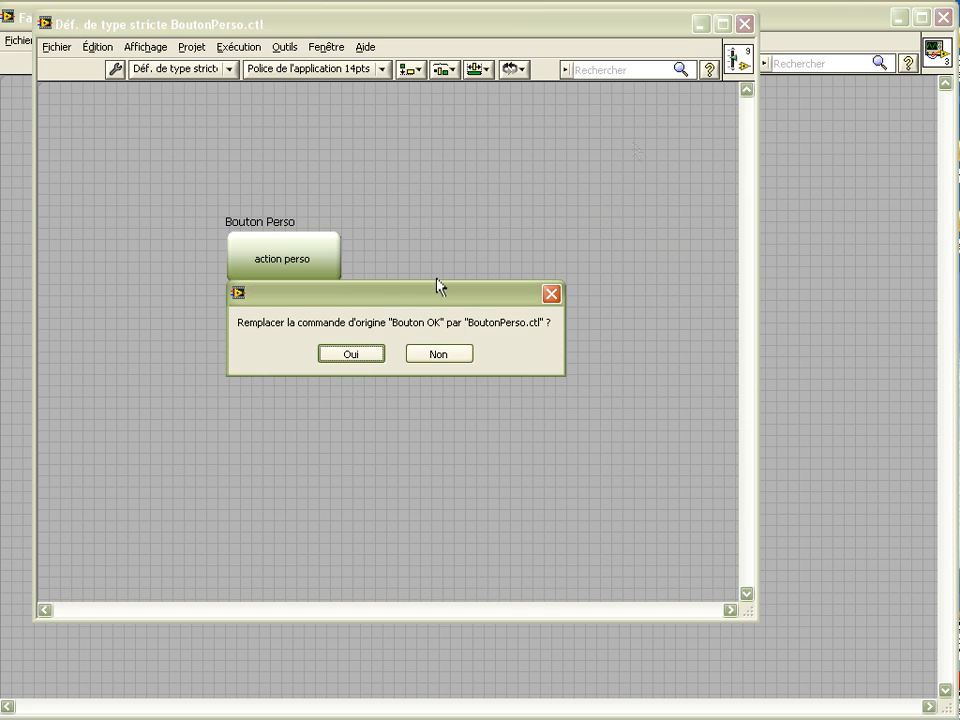
click(336, 358)
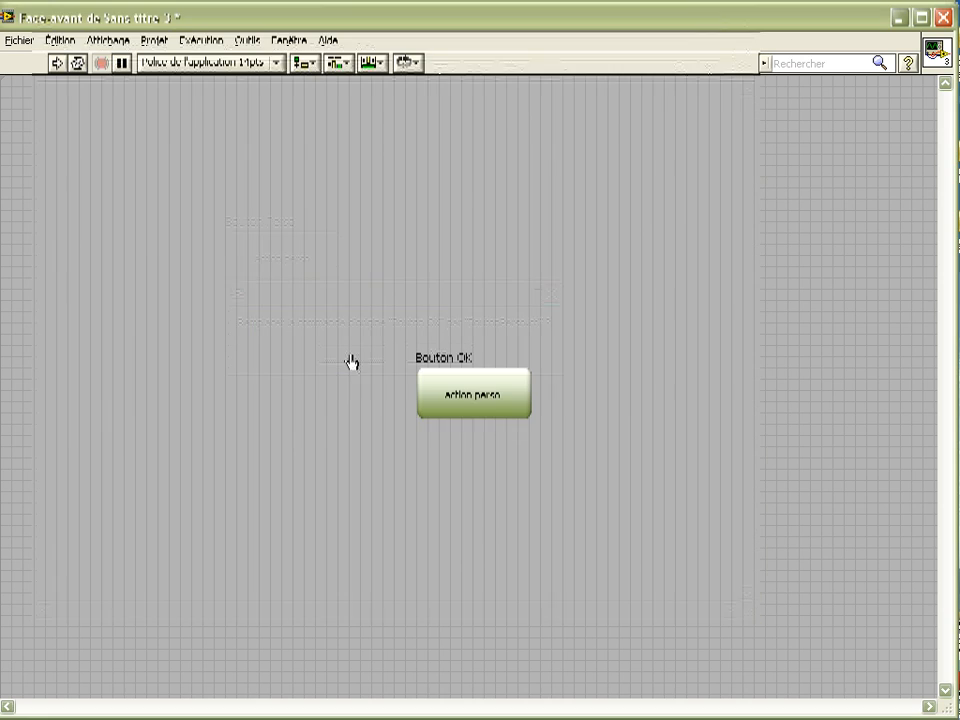
click(522, 392)
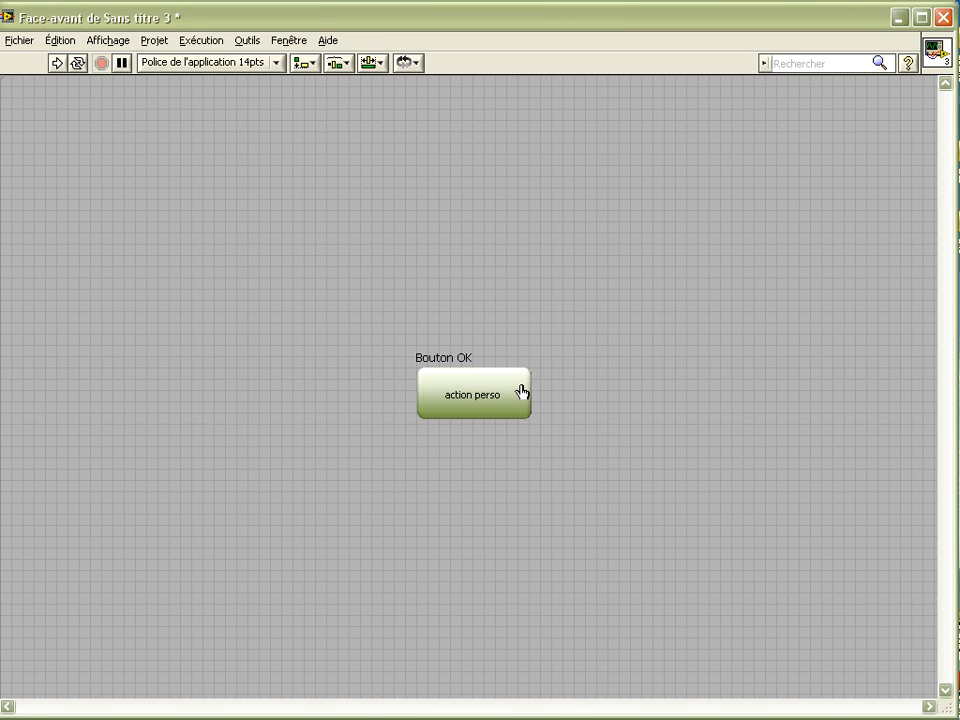